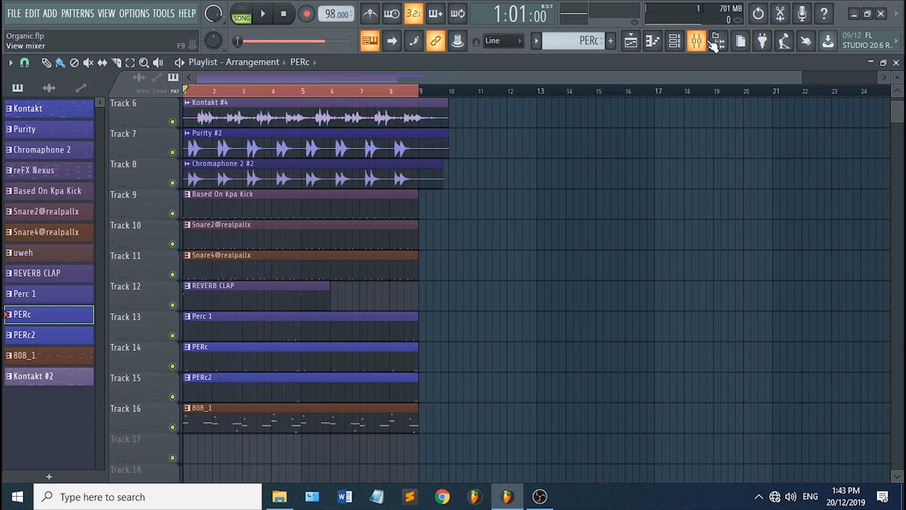
Open the mixer and examine the parametric EQ curves on the Based On Kpa Kick and Percussion Loop tracks.
click(715, 43)
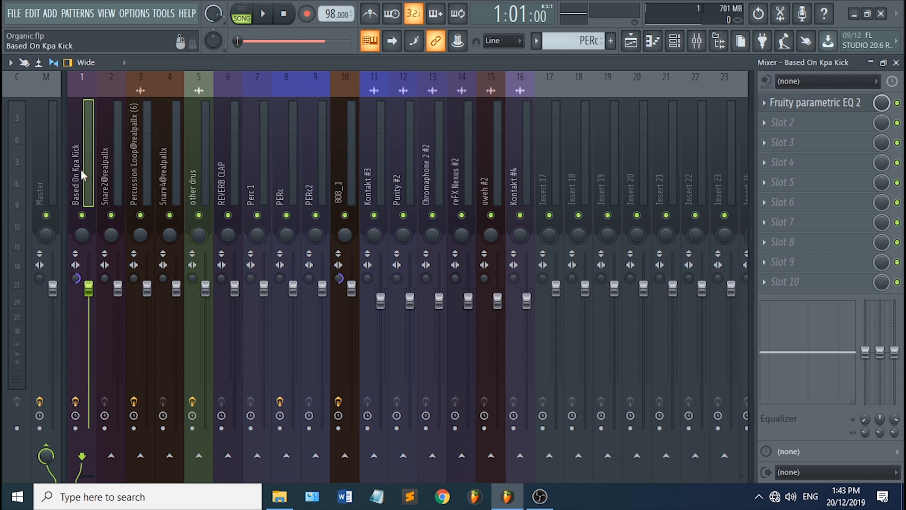
click(837, 107)
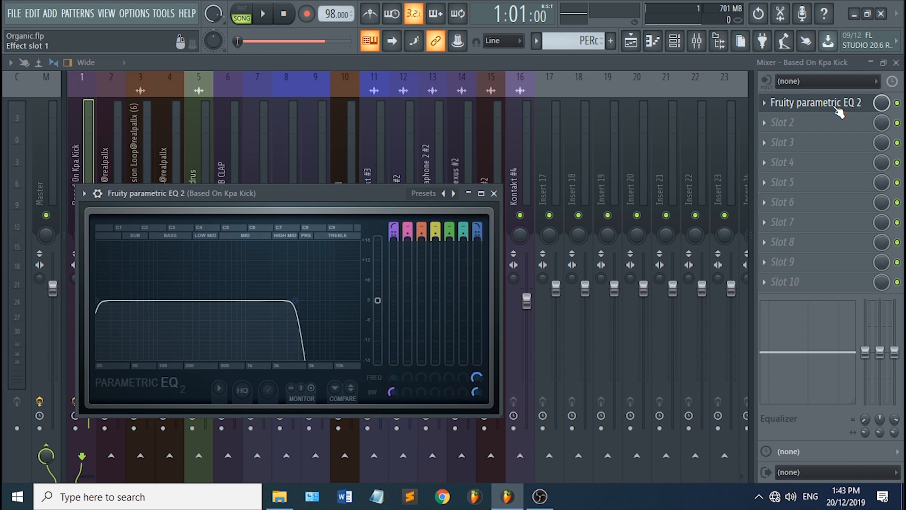
click(838, 108)
click(113, 188)
click(137, 175)
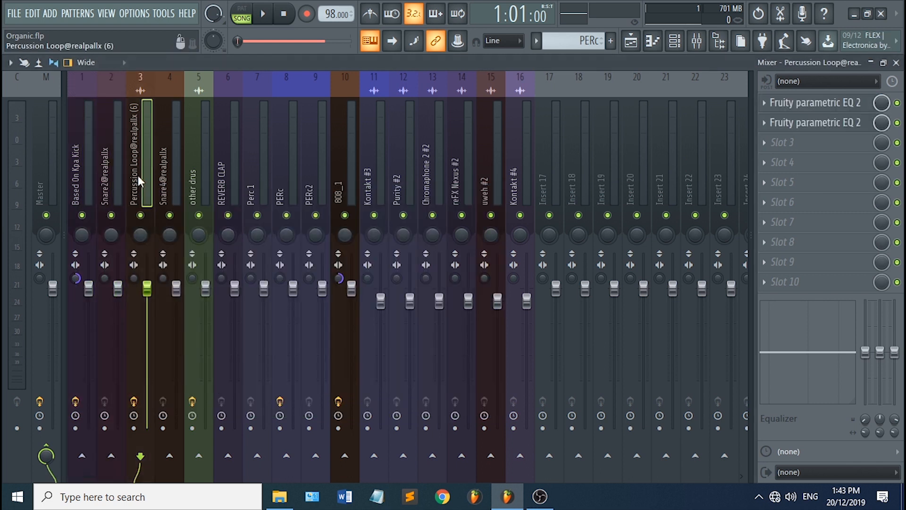
click(179, 174)
click(139, 174)
click(808, 104)
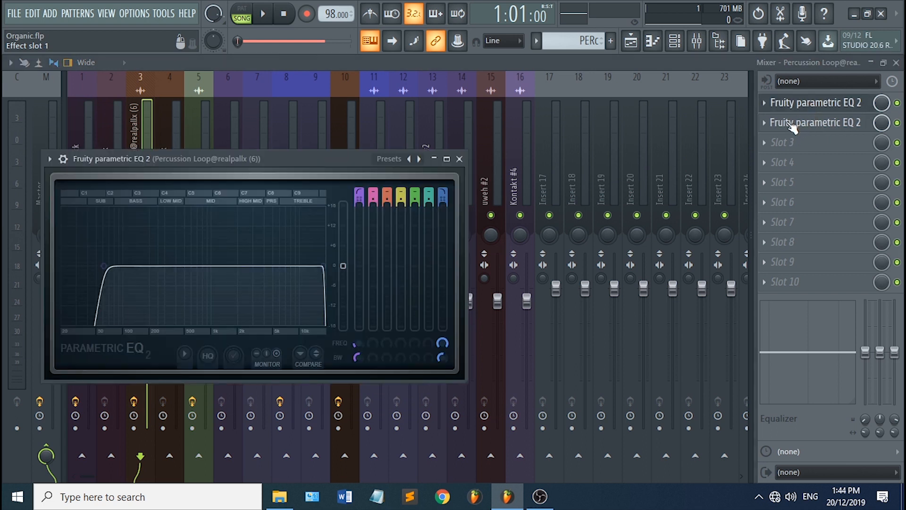
click(836, 128)
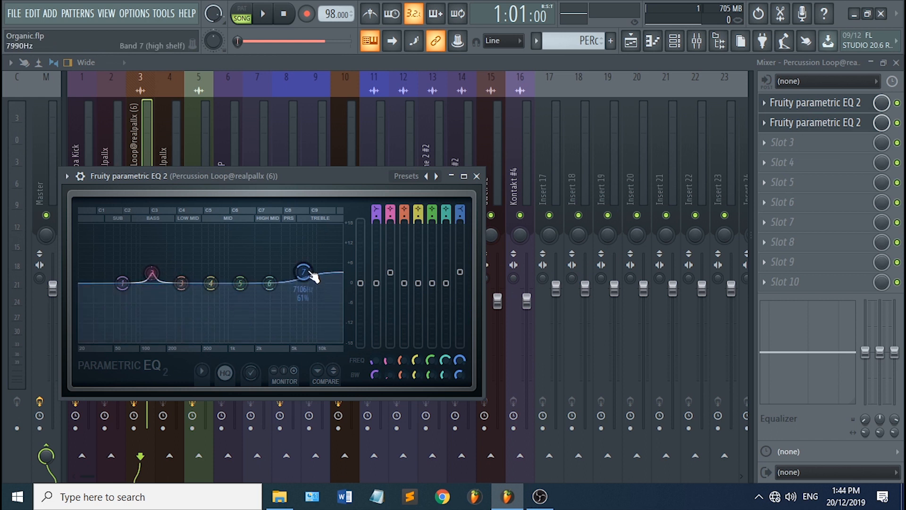
click(476, 175)
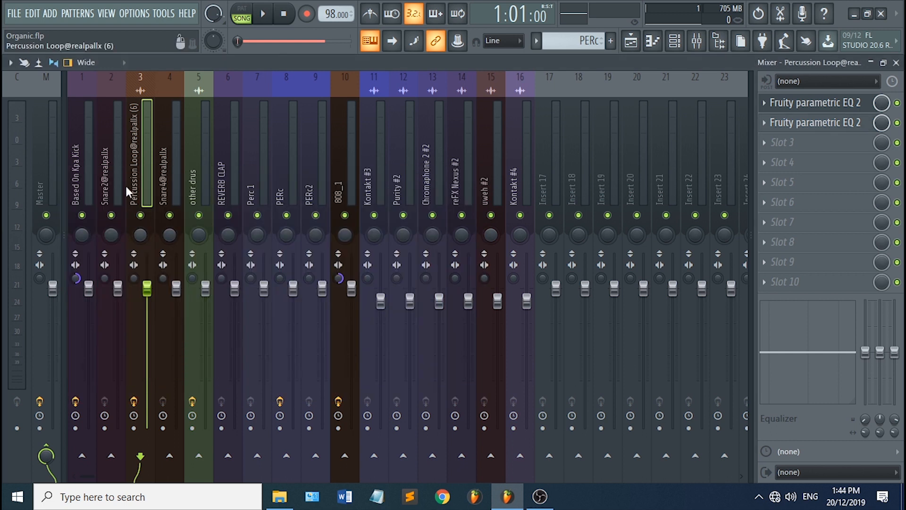
Examine the parametric EQ curves on the other drus, PERc and 808_1 mixer tracks.
click(163, 160)
click(206, 154)
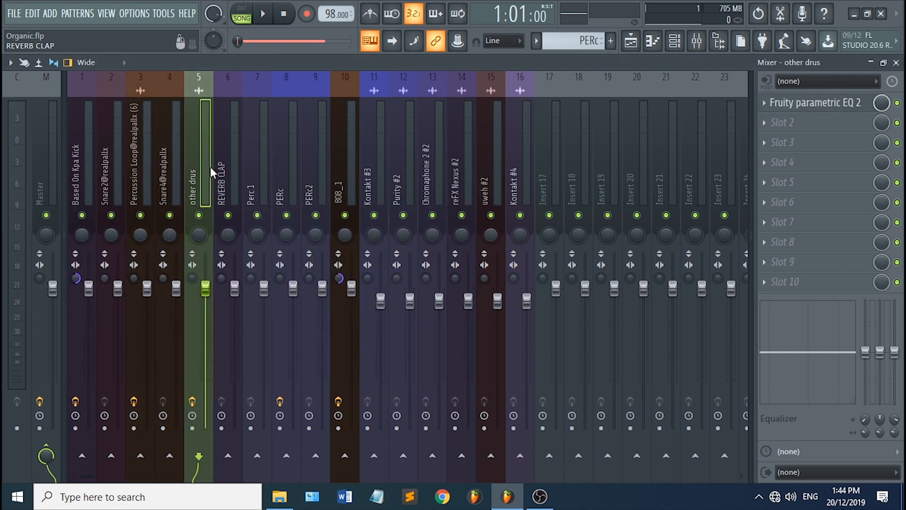
click(835, 114)
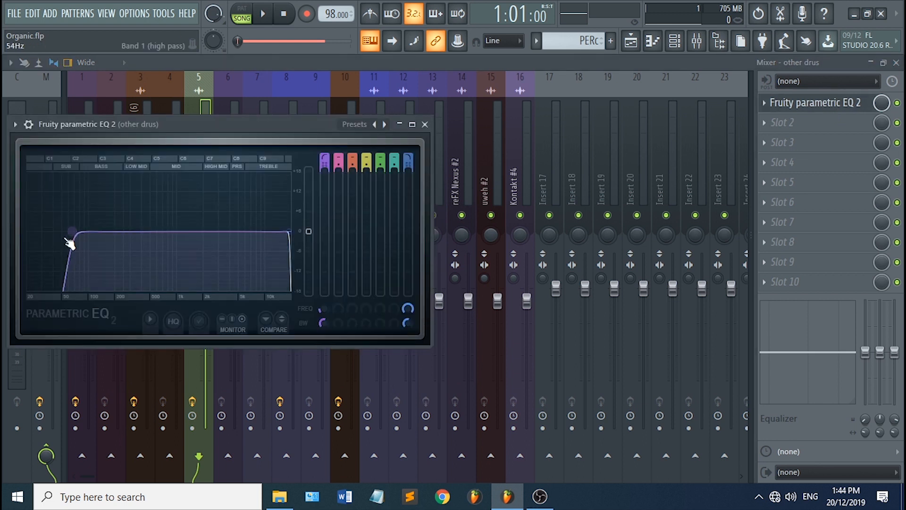
click(425, 124)
click(223, 190)
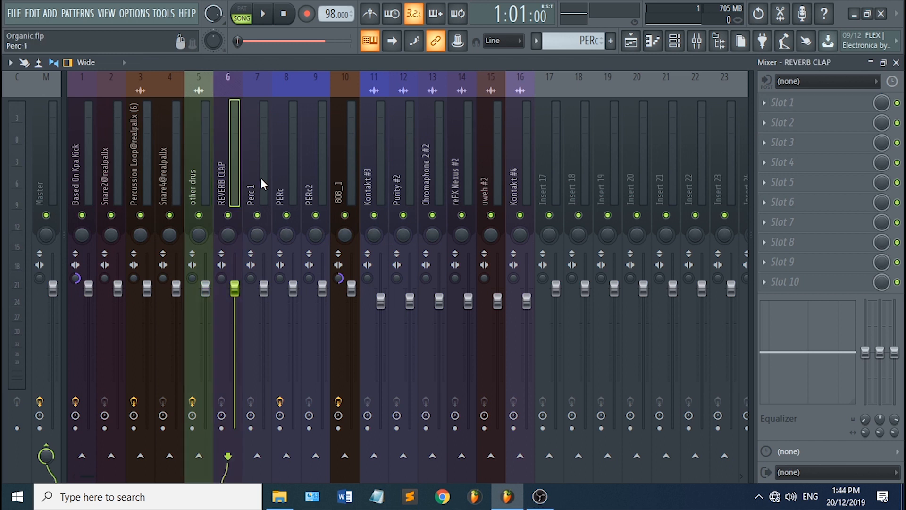
click(287, 171)
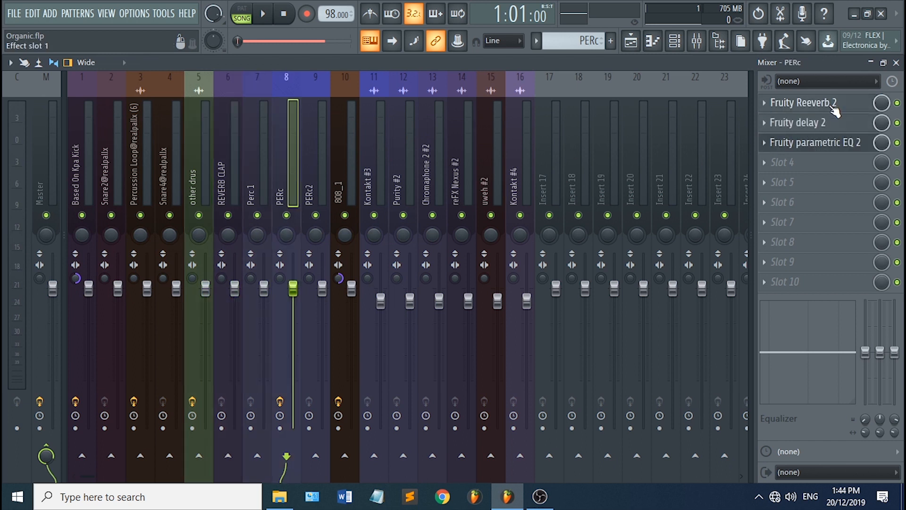
click(826, 150)
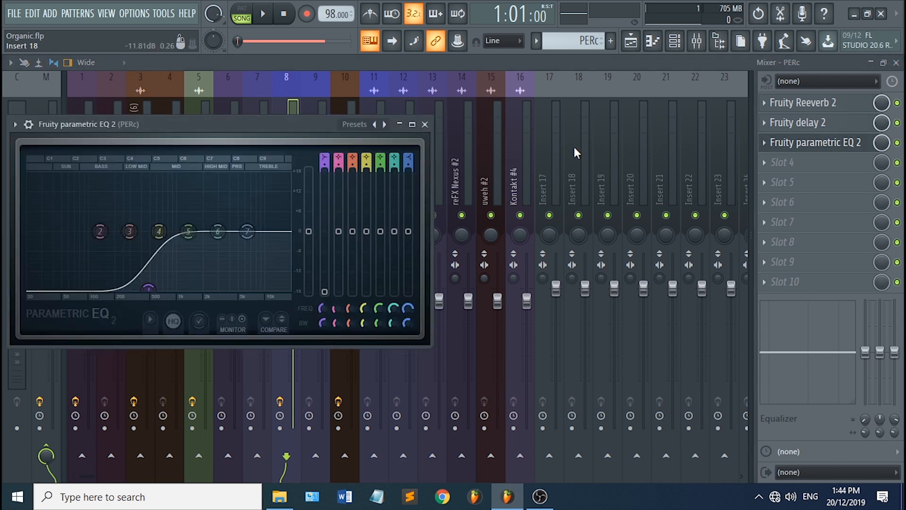
click(425, 125)
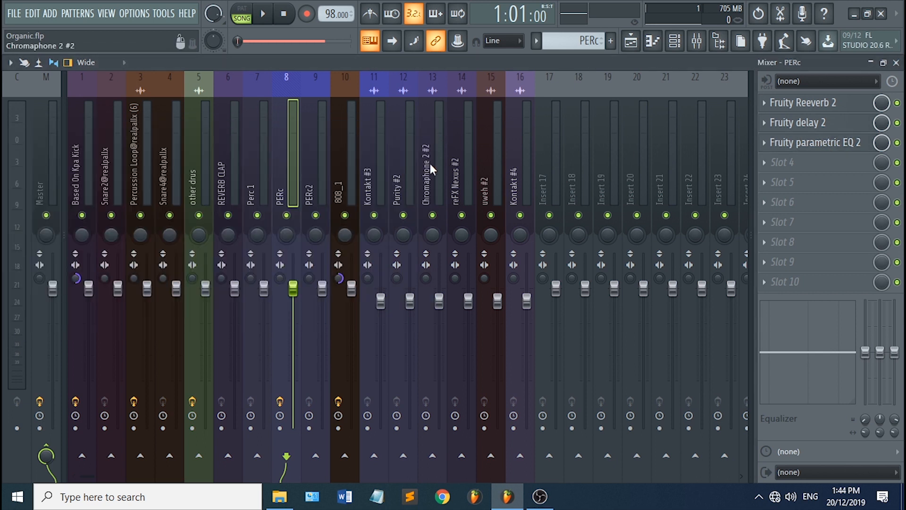
click(321, 189)
click(353, 176)
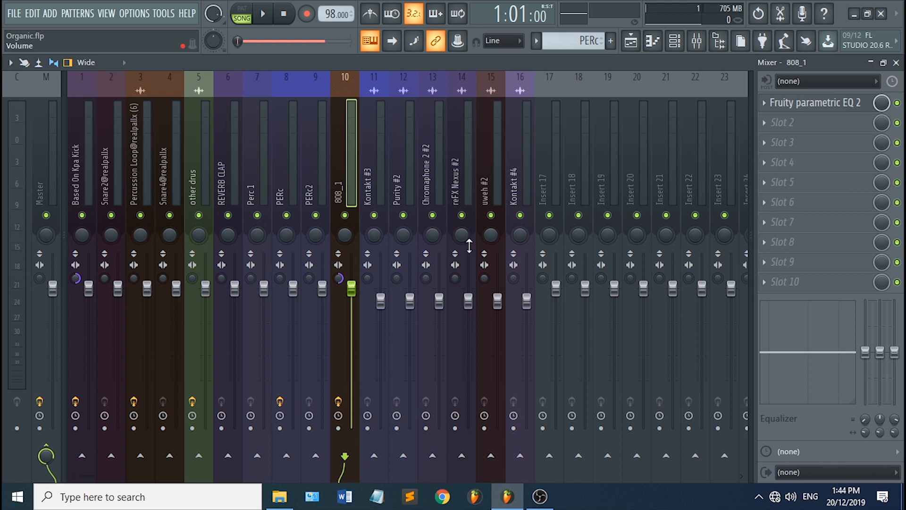
click(832, 105)
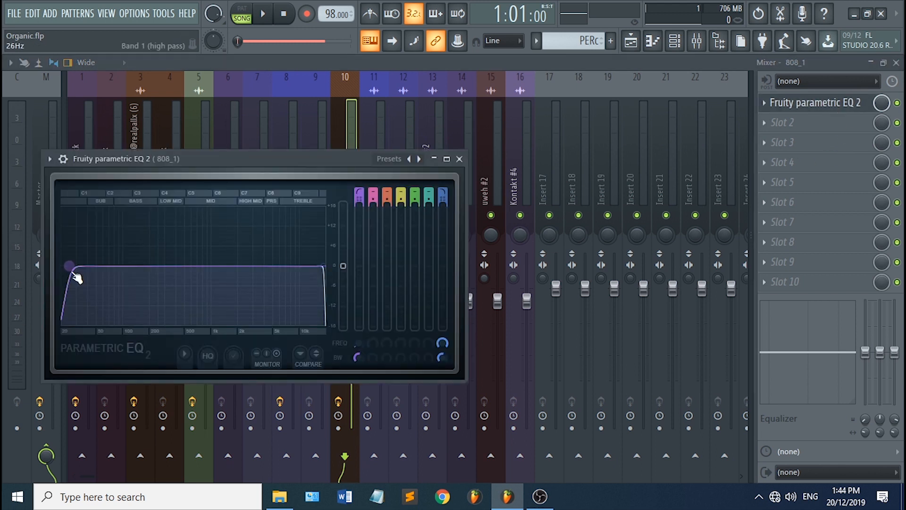
click(459, 159)
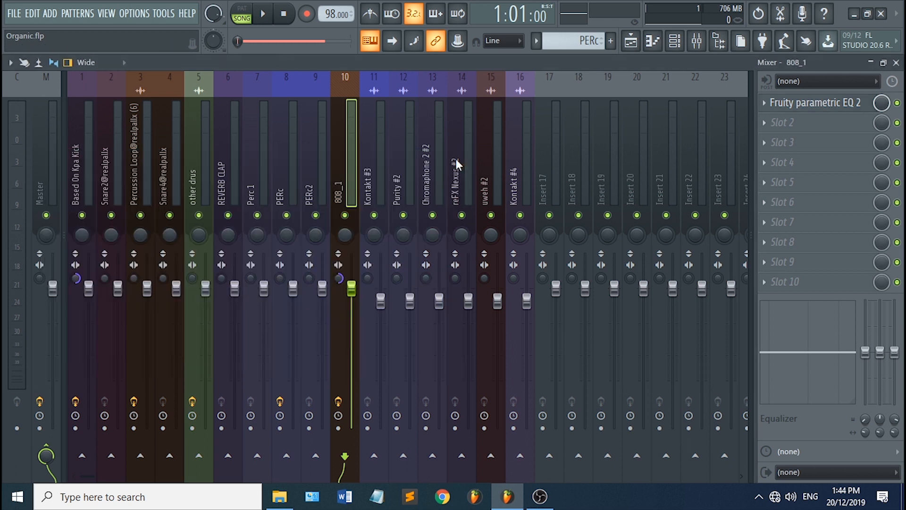
Check the effect slots of the melodic mixer tracks from Kontakt #3 to Kontakt #4, plus the 808_1 and kick tracks.
click(371, 183)
click(393, 177)
click(436, 172)
click(493, 171)
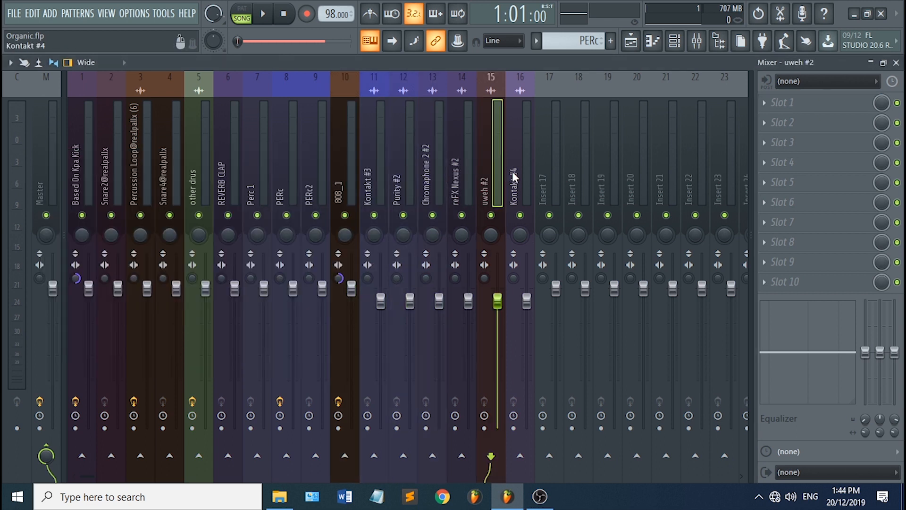
click(514, 171)
click(467, 172)
click(407, 174)
click(373, 176)
click(491, 168)
click(347, 166)
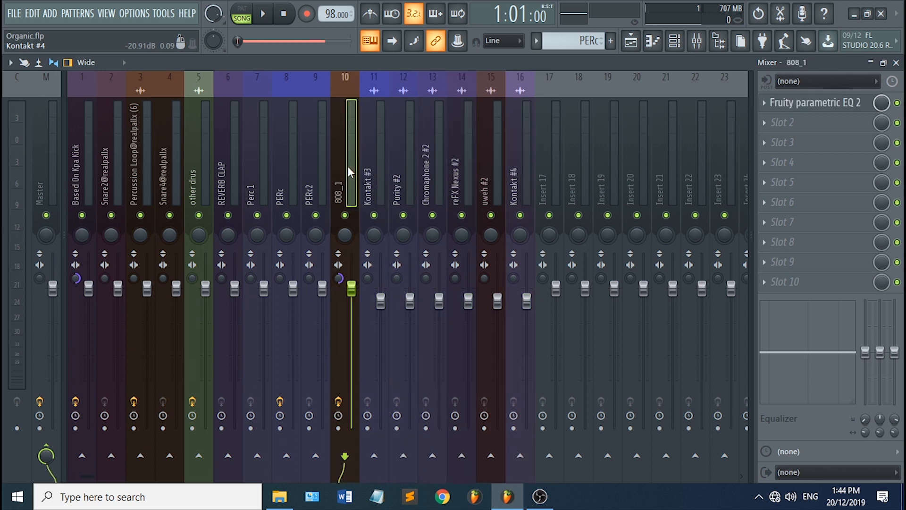
click(75, 164)
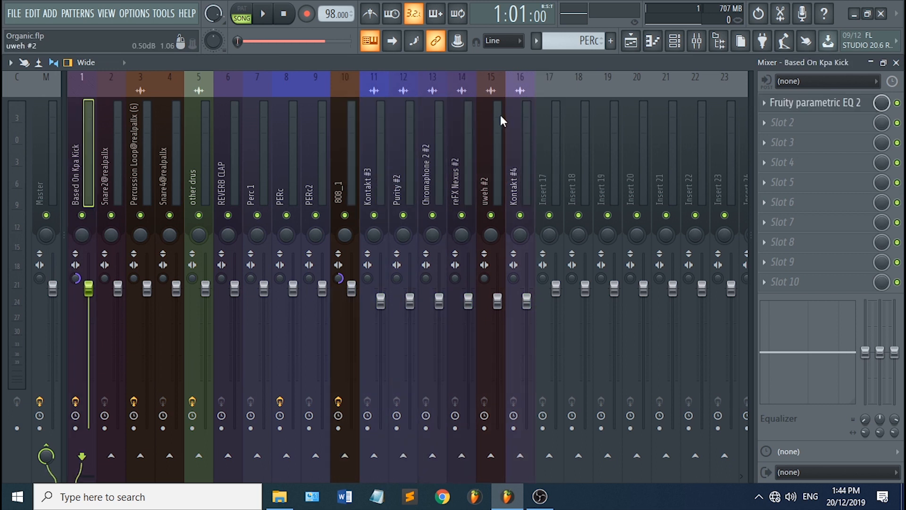
Show the playlist from its first track, play the arrangement to hear the current mix, and stop playback.
click(630, 45)
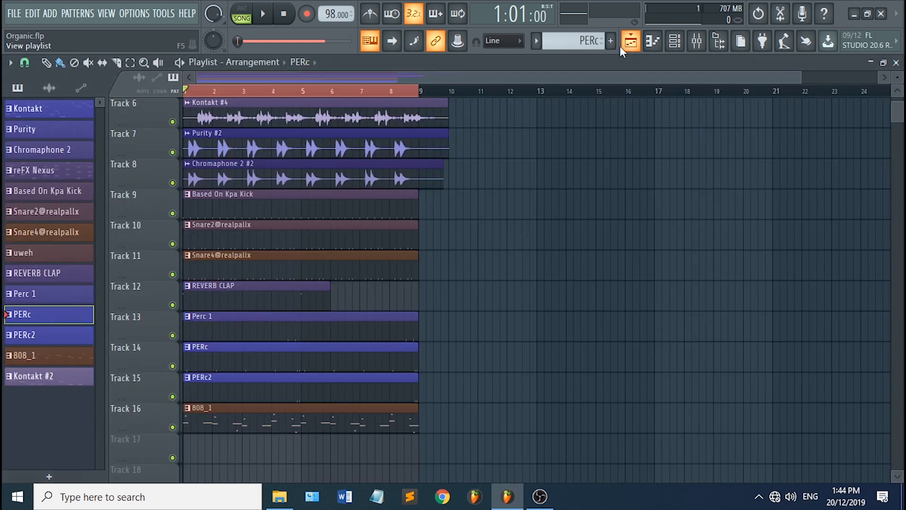
scroll(564, 257, up, 3)
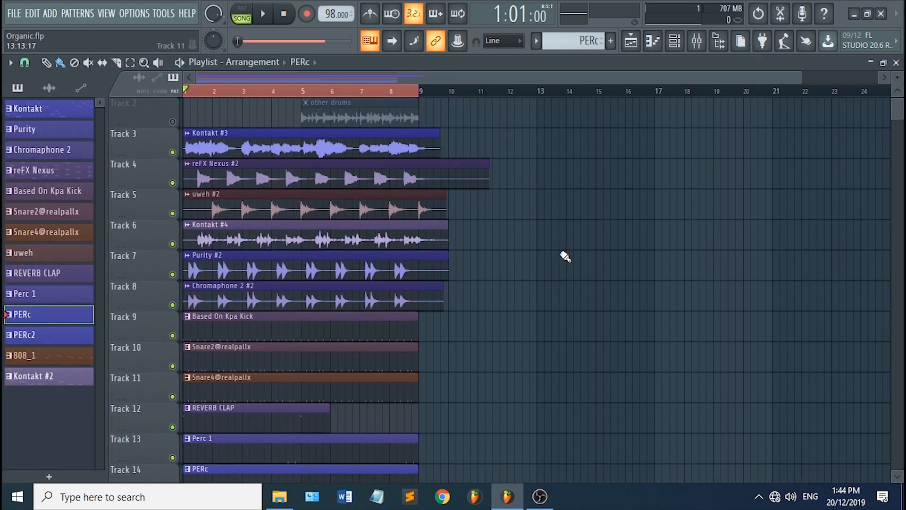
scroll(564, 257, up, 1)
key(space)
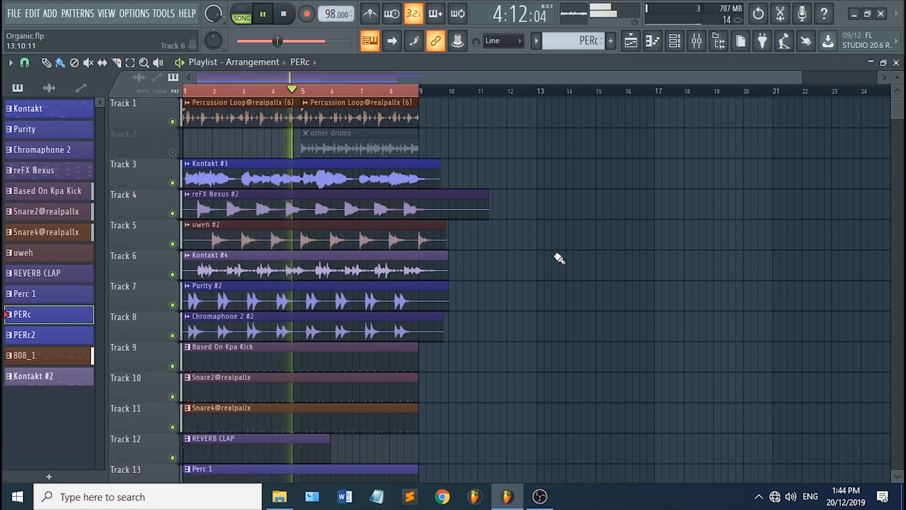
key(space)
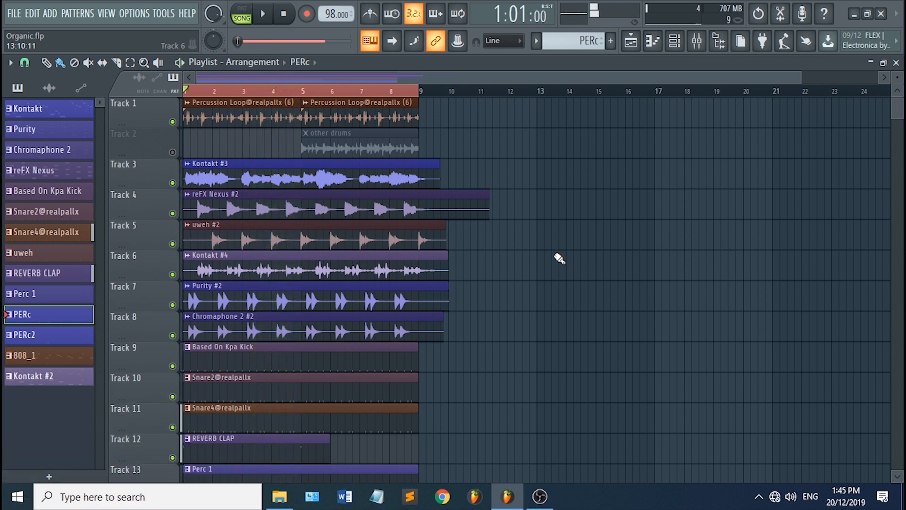
Pull the faders of mixer tracks 1 to 16 all the way down and raise the Master fader to its maximum.
scroll(538, 266, down, 3)
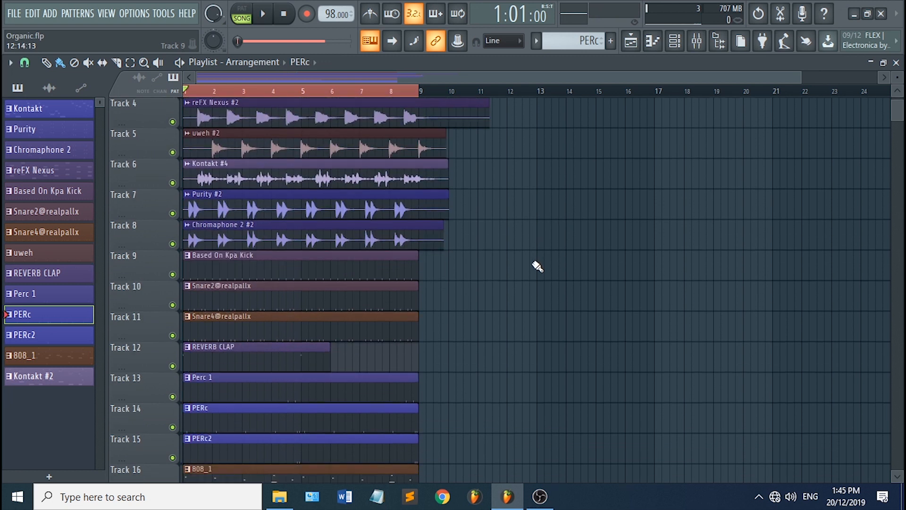
click(696, 41)
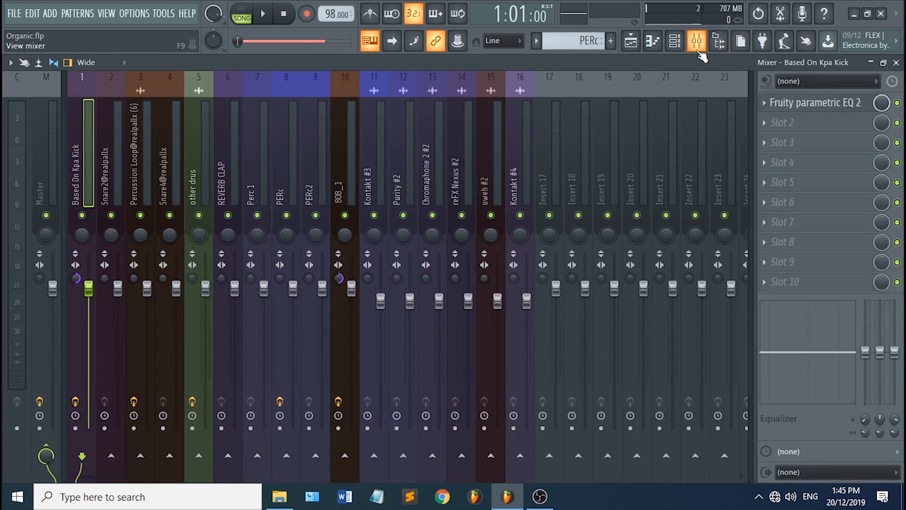
click(528, 168)
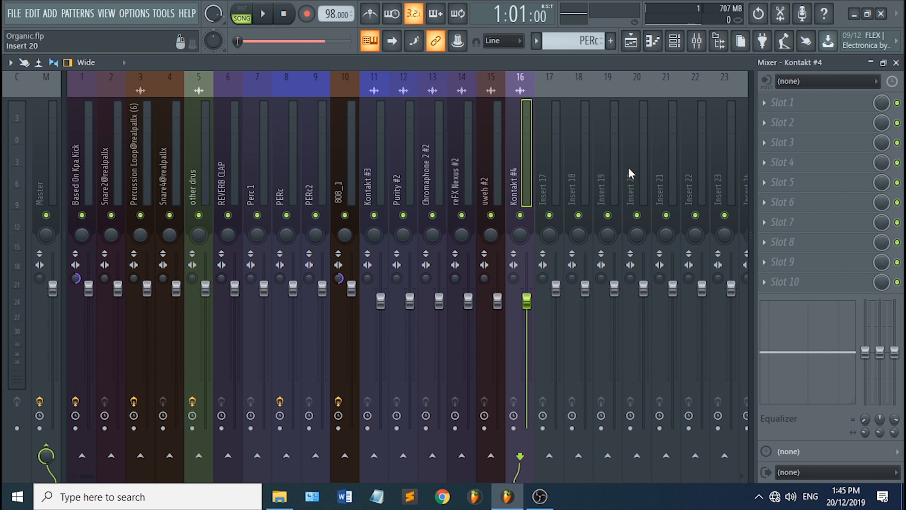
drag(526, 178, 80, 188)
drag(88, 288, 88, 429)
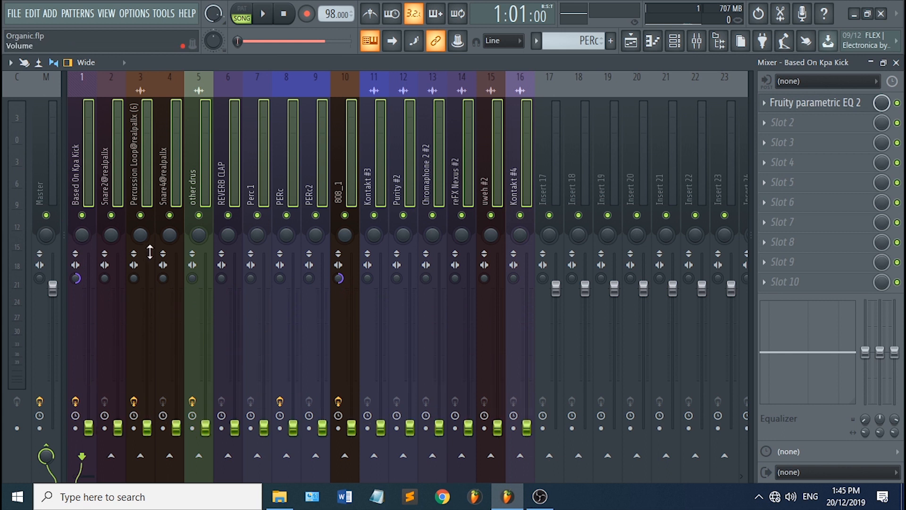
click(38, 180)
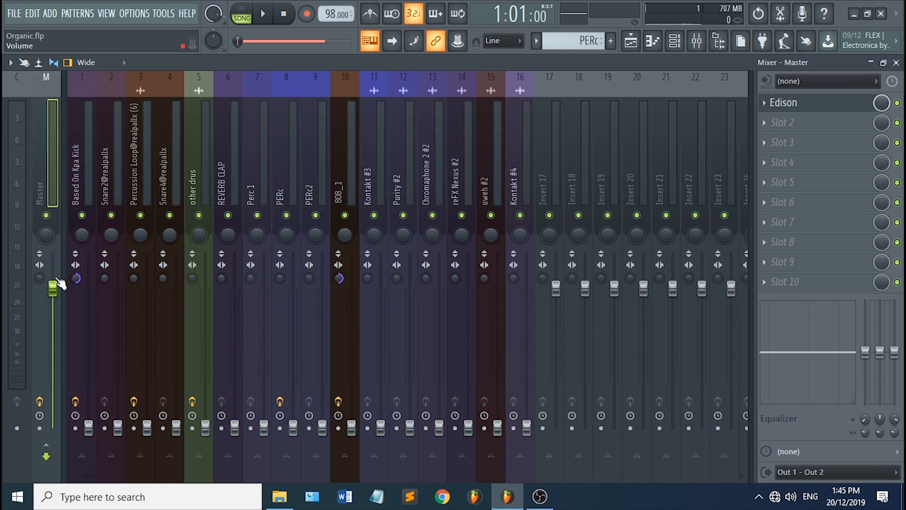
drag(59, 293, 53, 258)
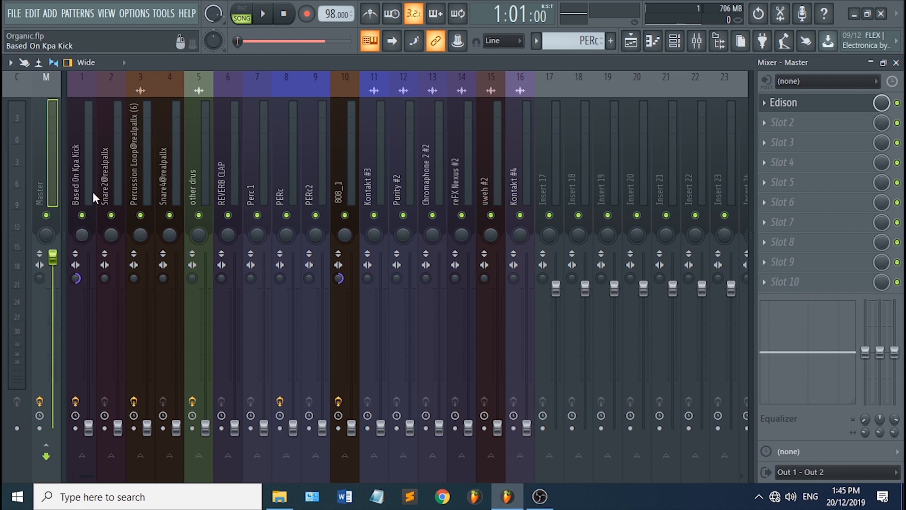
click(80, 184)
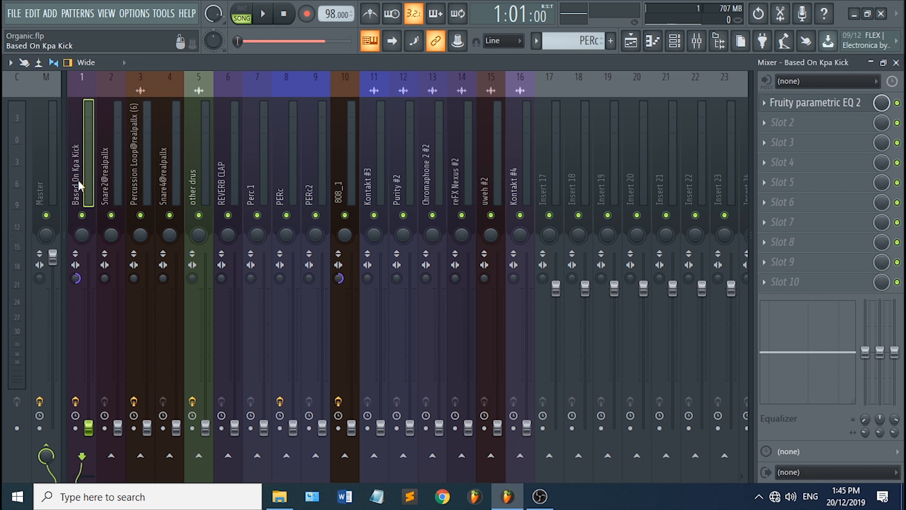
click(216, 177)
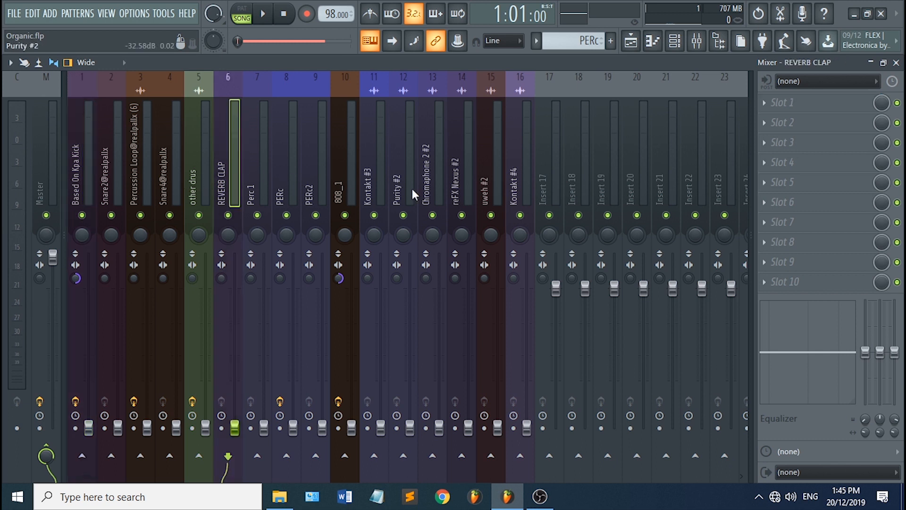
click(369, 195)
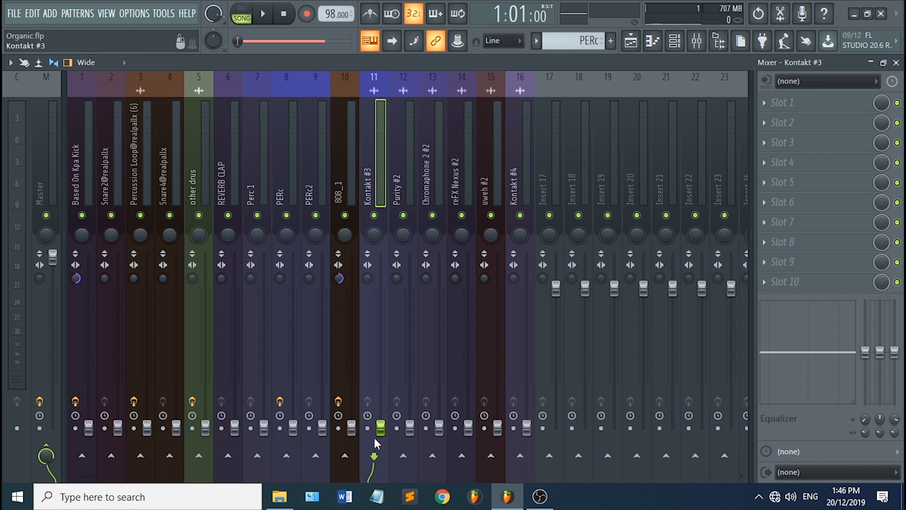
Load the saved DRUMBUSS mixer track state onto Insert 19.
right_click(603, 178)
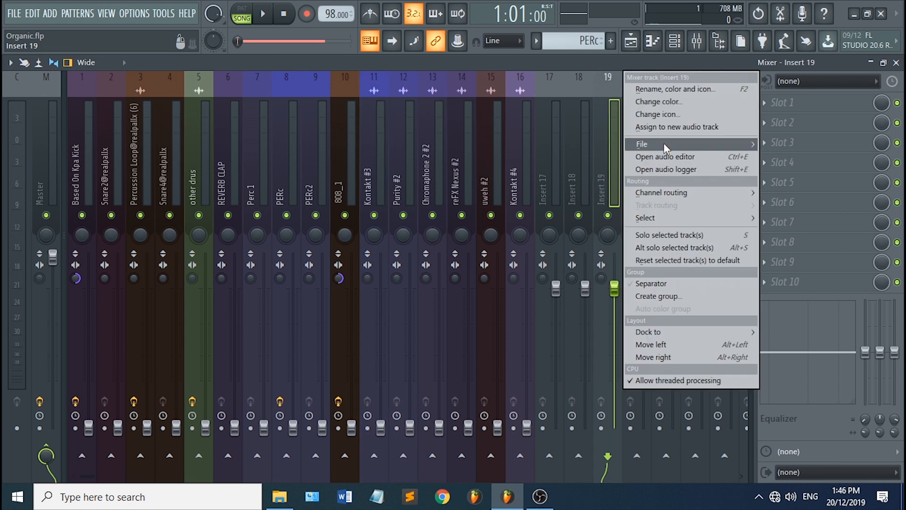
mouse_move(664, 142)
click(551, 169)
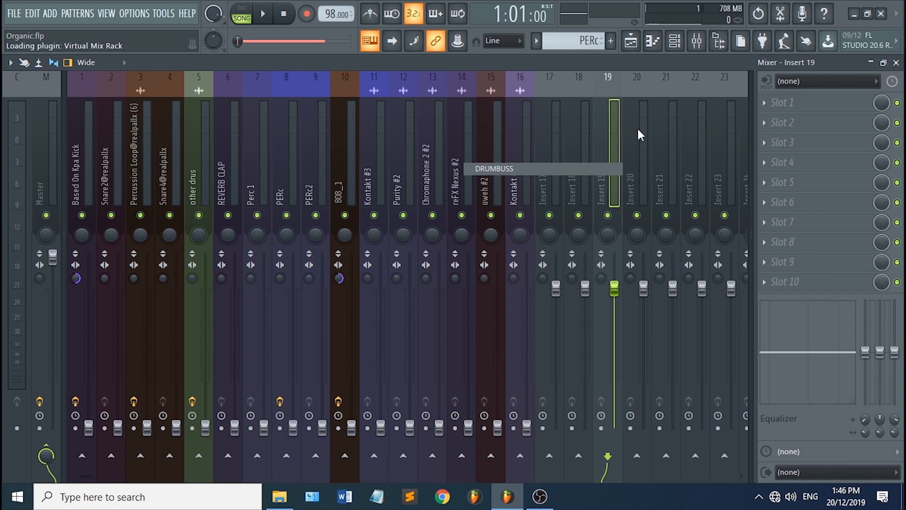
key(Return)
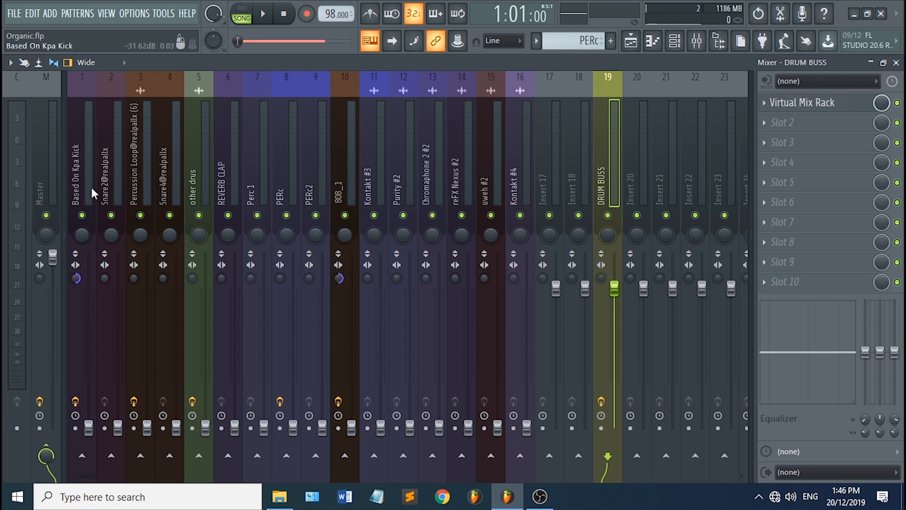
click(112, 189)
drag(112, 185, 202, 188)
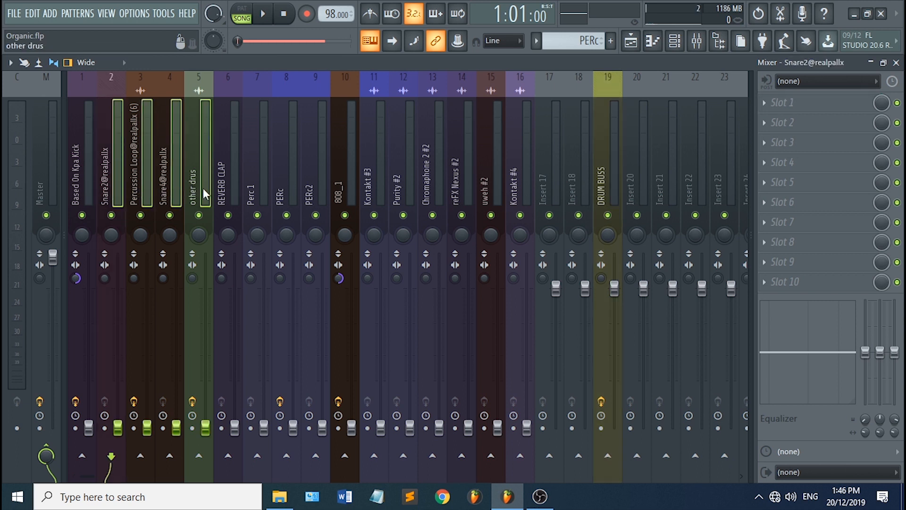
click(257, 186)
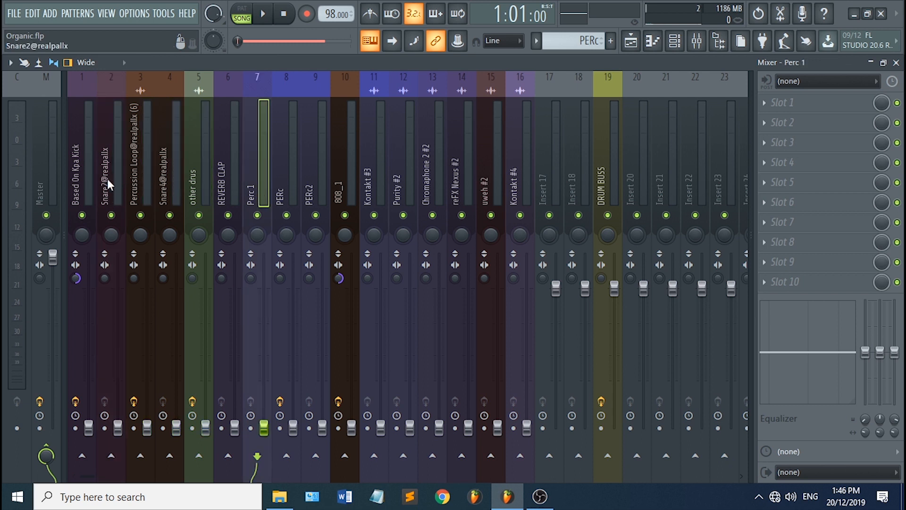
Route the Snare2, Percussion Loop, Snare4, Perc 1, PERc and PERc2 mixer tracks to the DRUM BUSS track, keeping their existing routing.
drag(106, 178, 161, 177)
ctrl+click(260, 186)
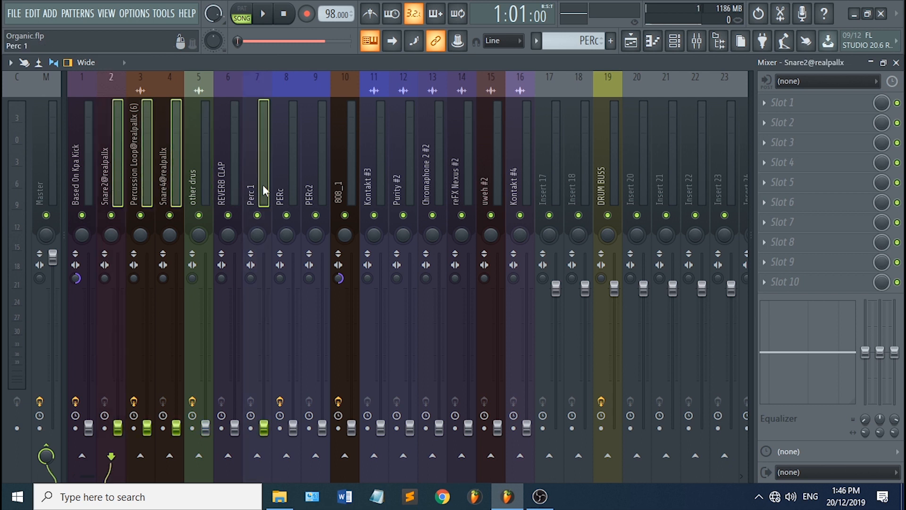
ctrl+click(290, 183)
ctrl+click(319, 181)
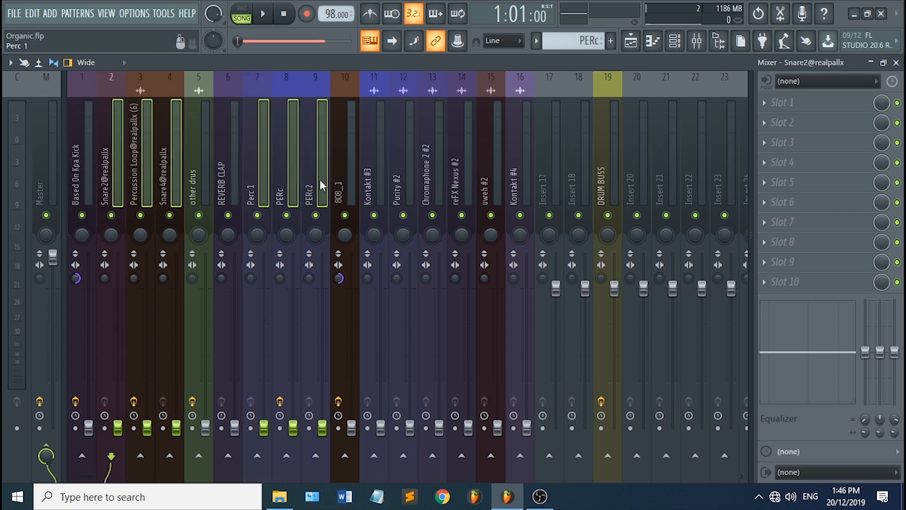
right_click(614, 462)
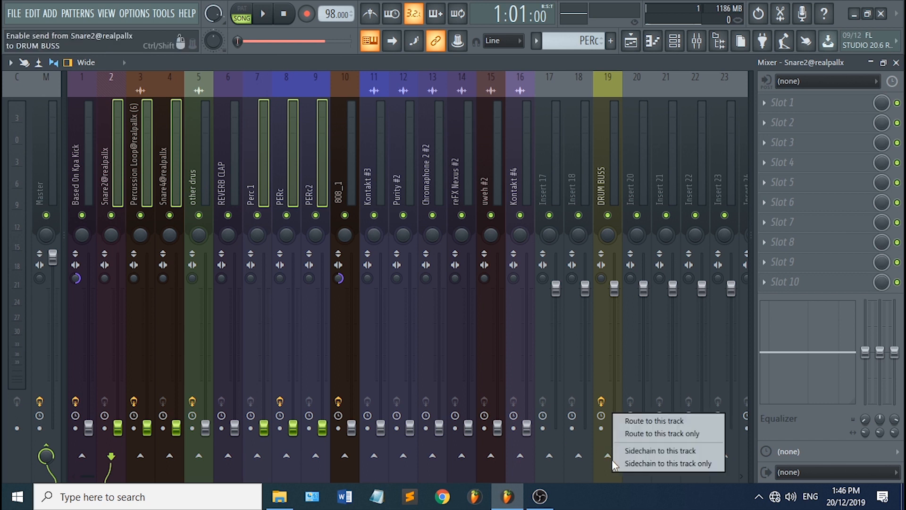
click(676, 421)
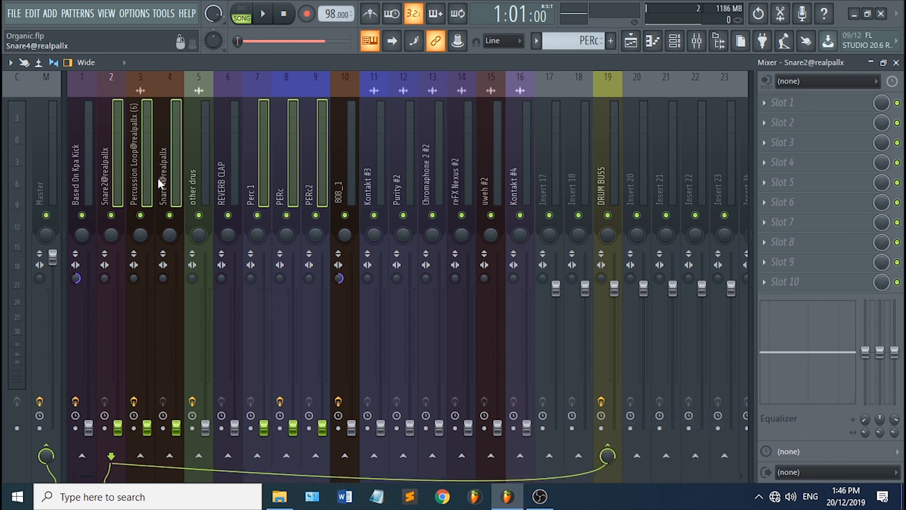
click(107, 181)
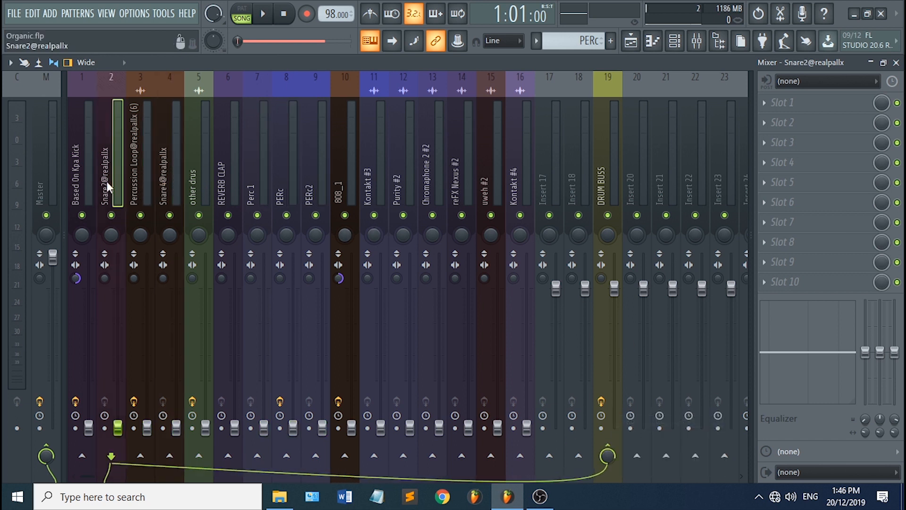
Inspect the Virtual Mix Rack settings on the DRUM BUSS track and close the plugin.
click(608, 162)
click(823, 102)
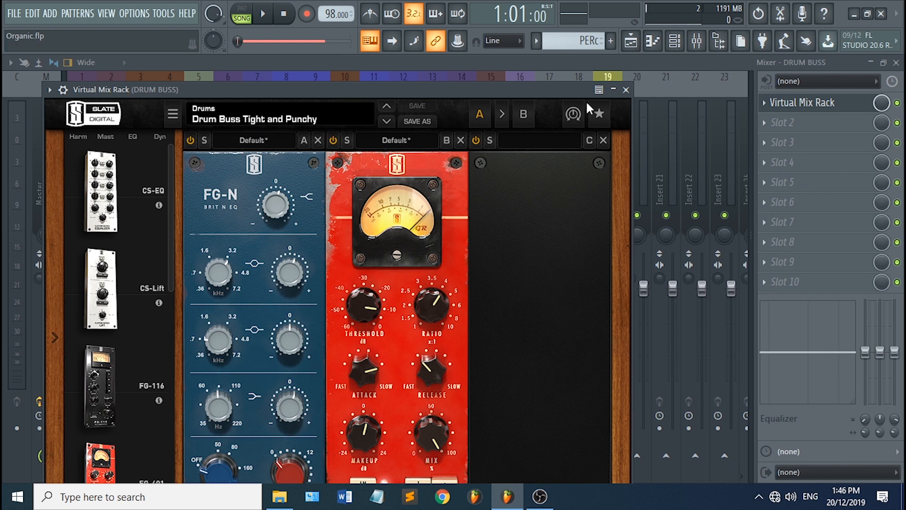
click(626, 90)
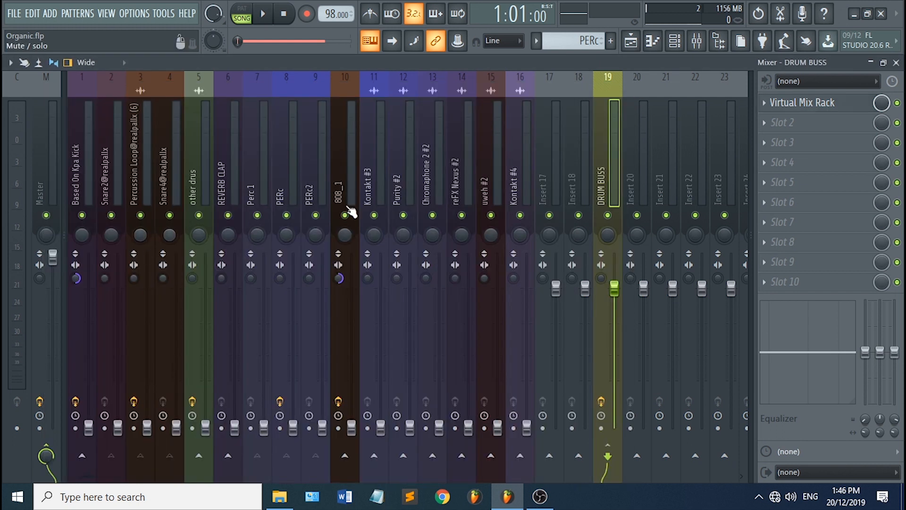
Play the song, raise the Kontakt #3 fader partway, set its stereo separation to 12% separated, and pan it left.
click(372, 179)
drag(382, 432, 381, 356)
key(space)
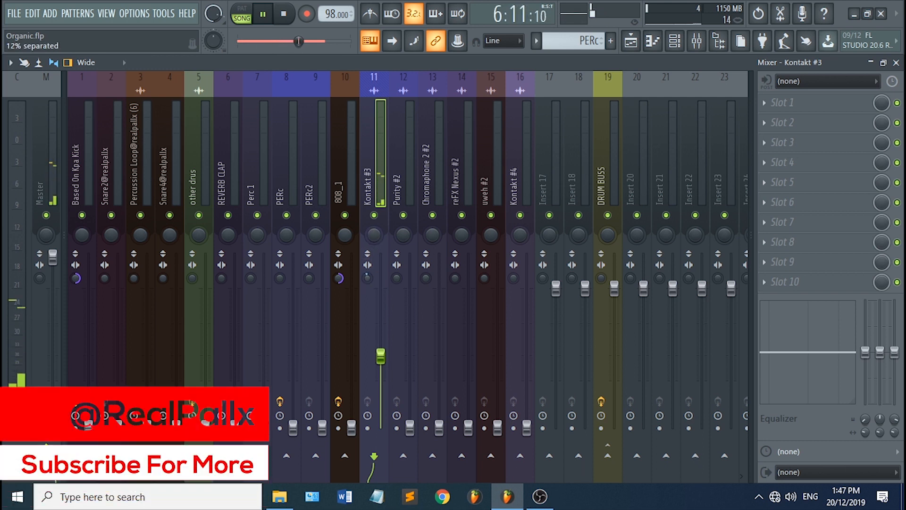
drag(372, 234, 373, 240)
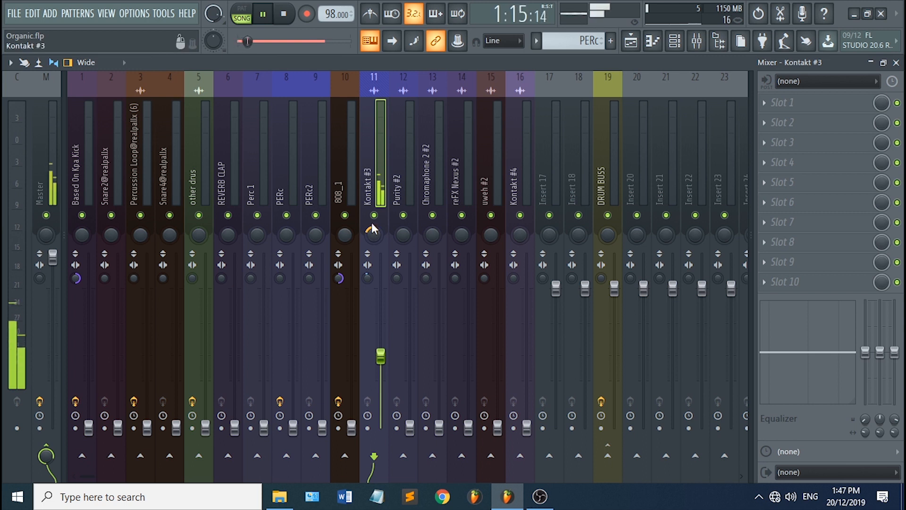
Raise Purity #2 to just below Kontakt #3 and pan it left; set Chromaphone 2 #2 to -15.6 dB, panned 28% right.
click(397, 178)
drag(410, 427, 409, 373)
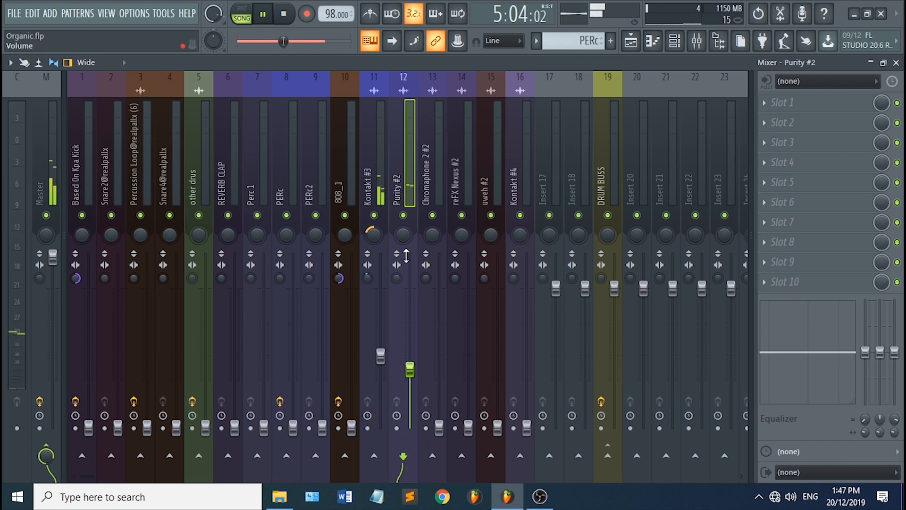
drag(401, 231, 401, 239)
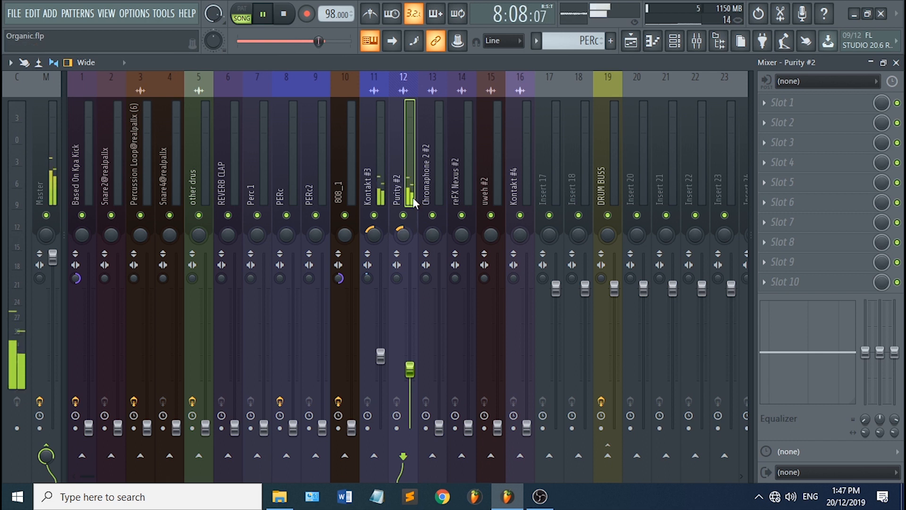
click(446, 345)
drag(447, 427, 447, 378)
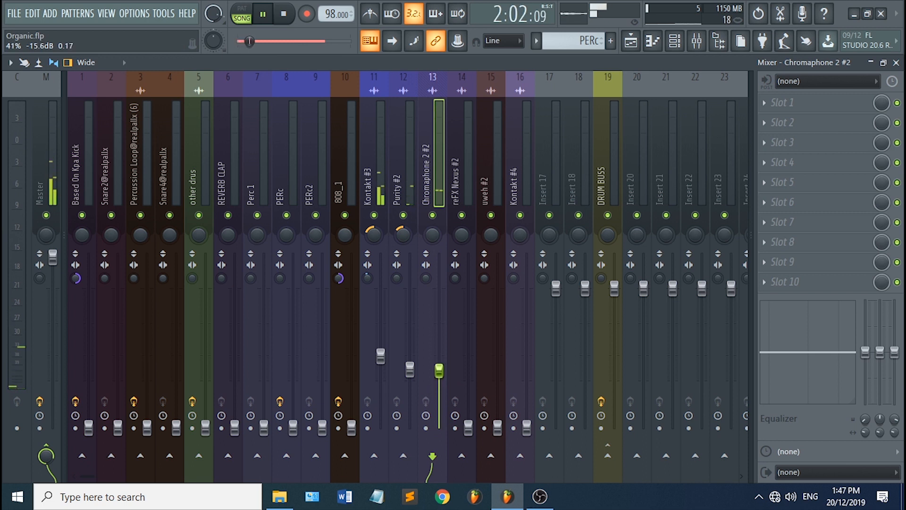
drag(430, 234, 430, 221)
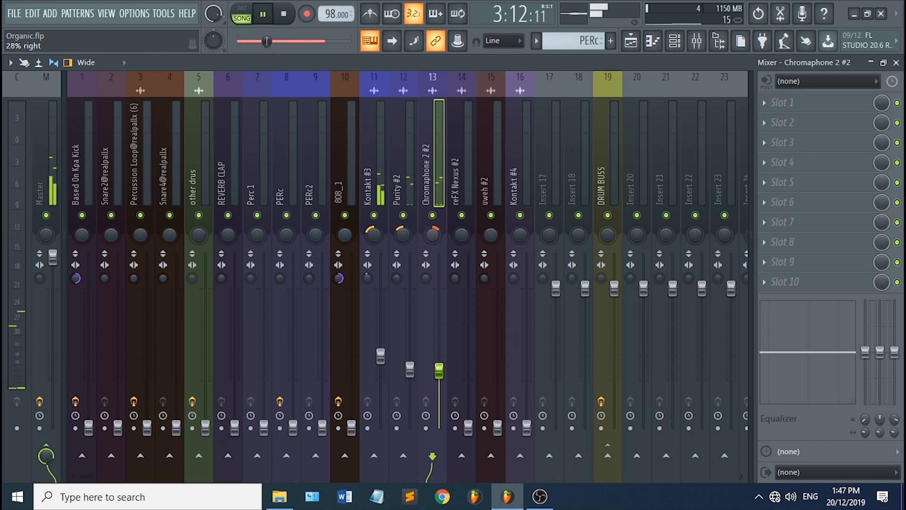
Raise the reFX Nexus #2 fader and pan it 22% left, and raise uweh #2 slightly less, panned 22% right.
click(460, 174)
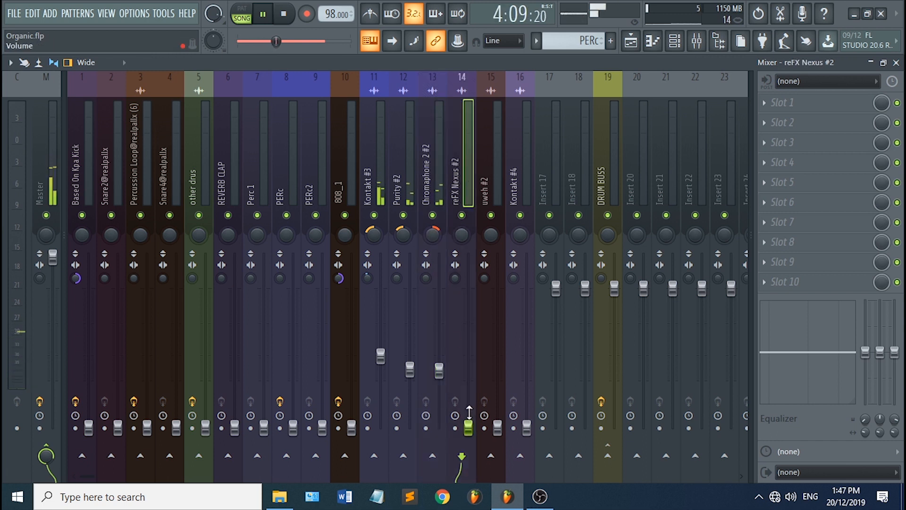
drag(468, 427, 468, 386)
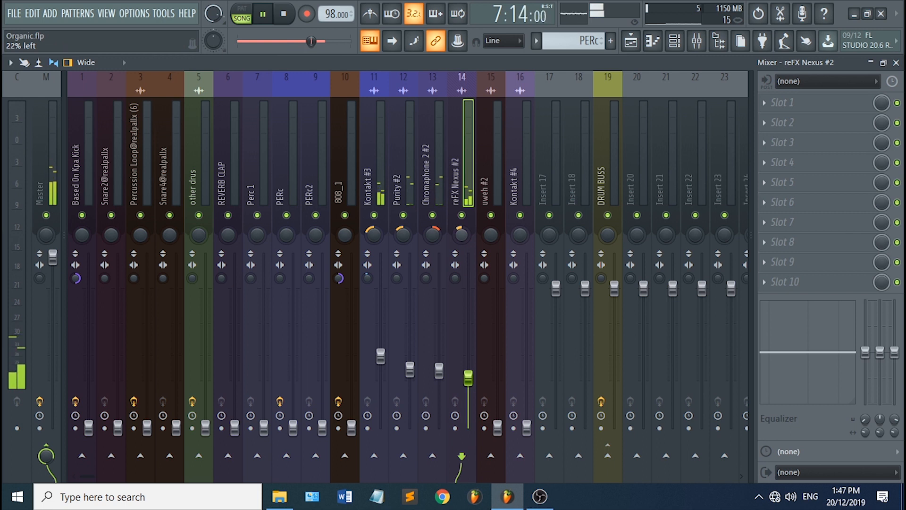
click(482, 182)
drag(496, 428, 497, 385)
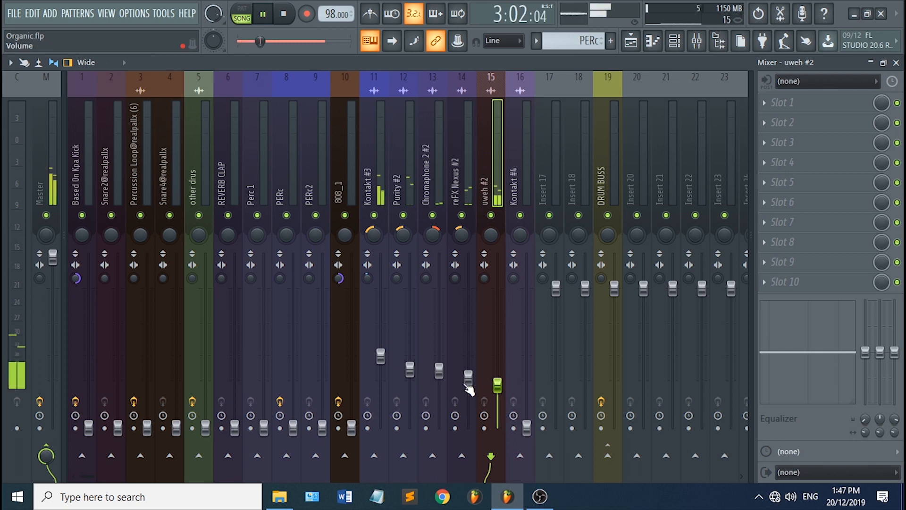
drag(491, 236, 490, 229)
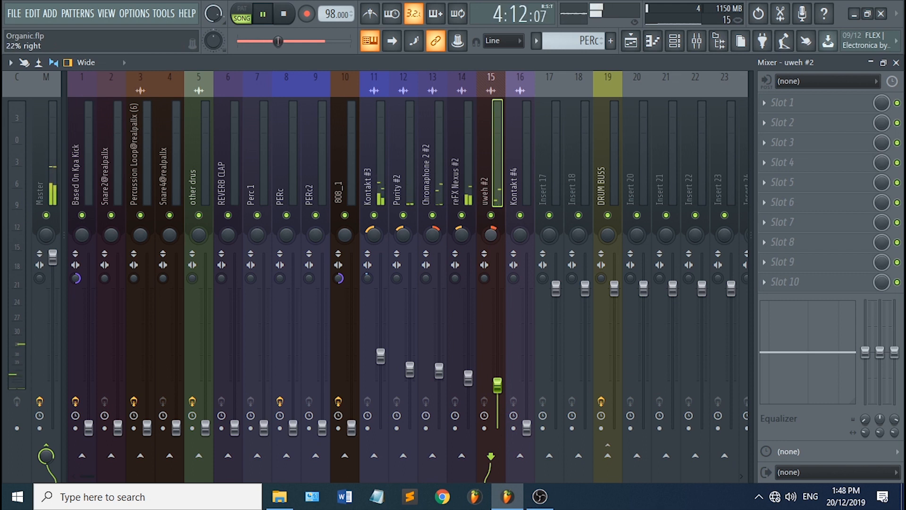
Raise the Kontakt #4 fader to just below uweh #2, pan it slightly left, and save the project.
click(522, 181)
drag(527, 428, 527, 392)
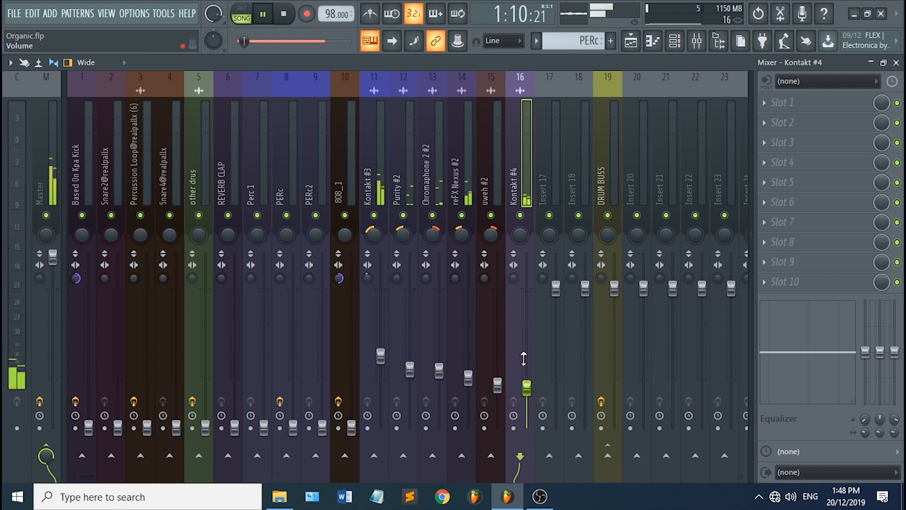
drag(521, 233, 520, 228)
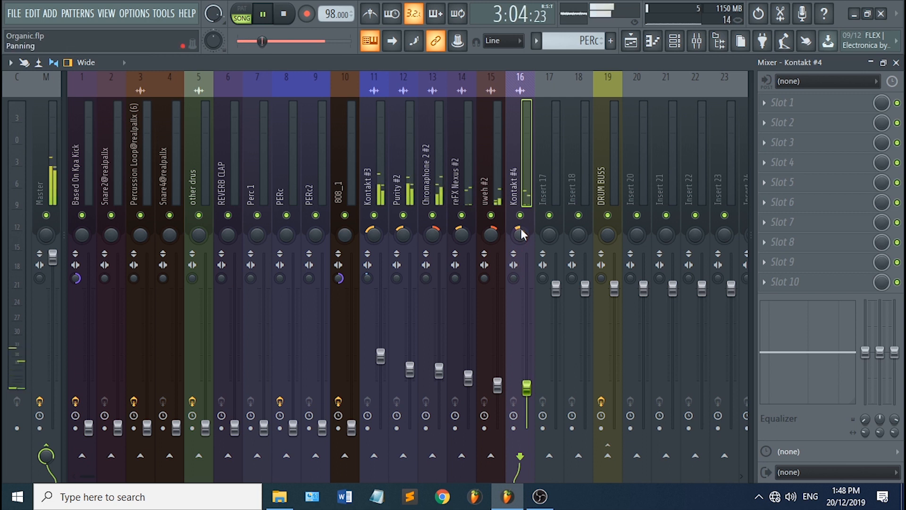
key(ctrl+s)
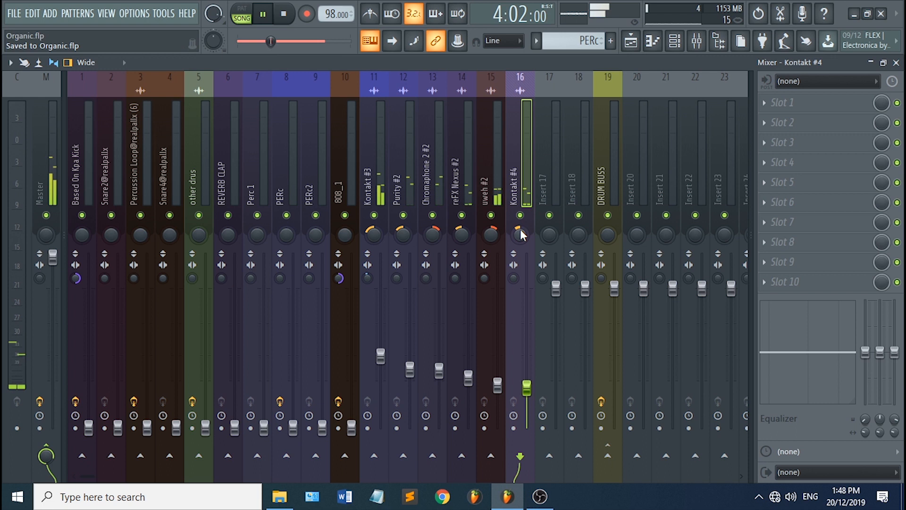
Review the melodic tracks' levels and panning by replaying the start of the song, and stop playback.
click(494, 154)
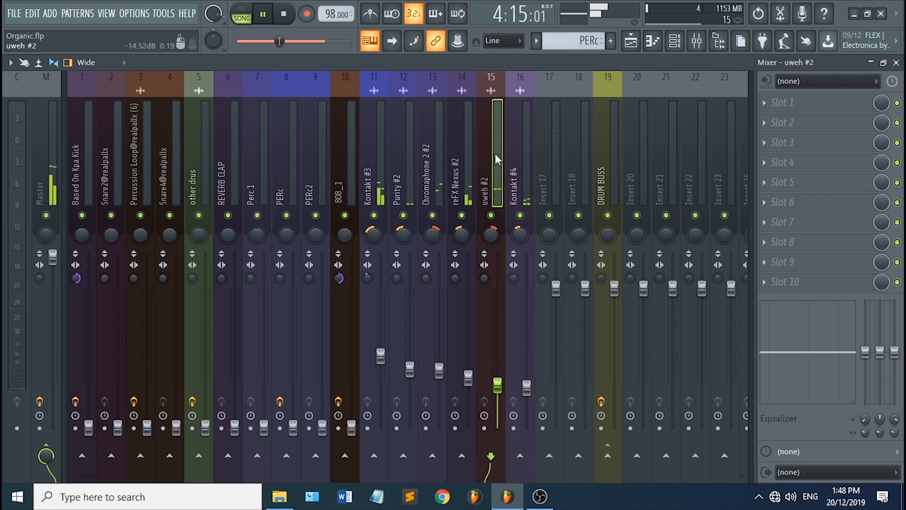
key(space)
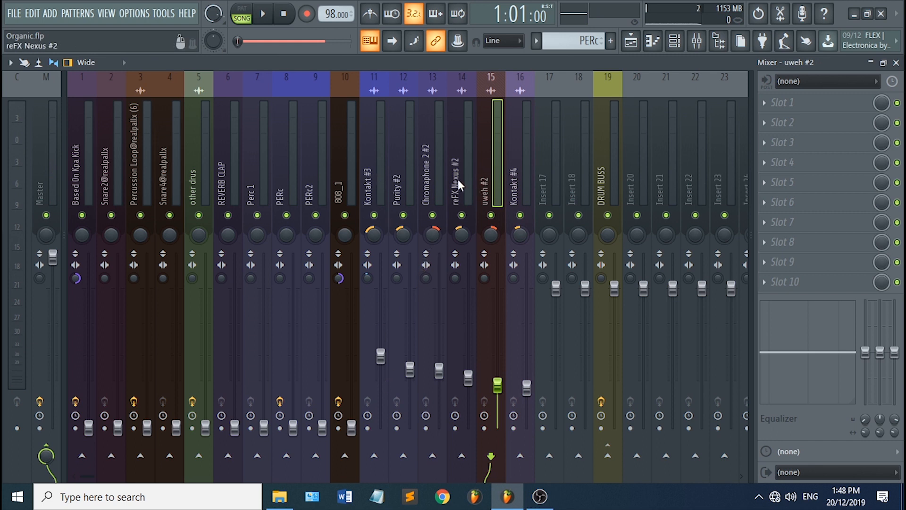
click(374, 232)
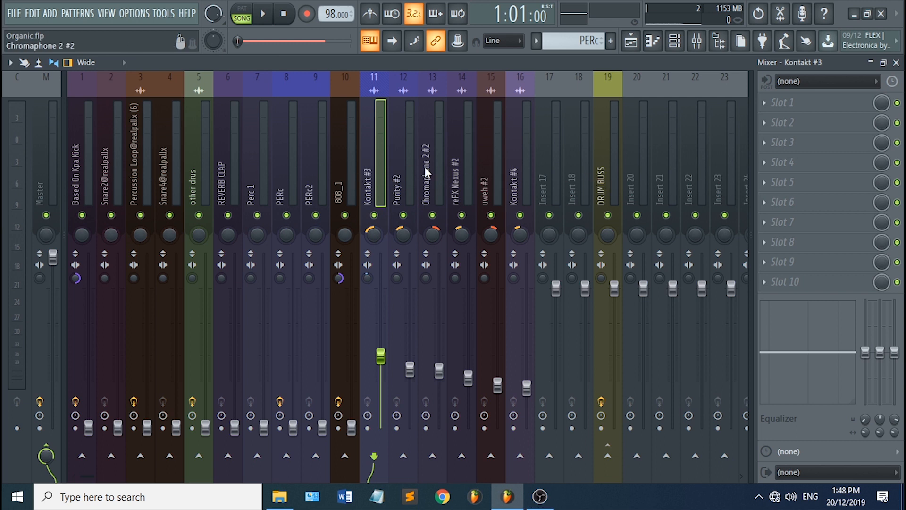
key(space)
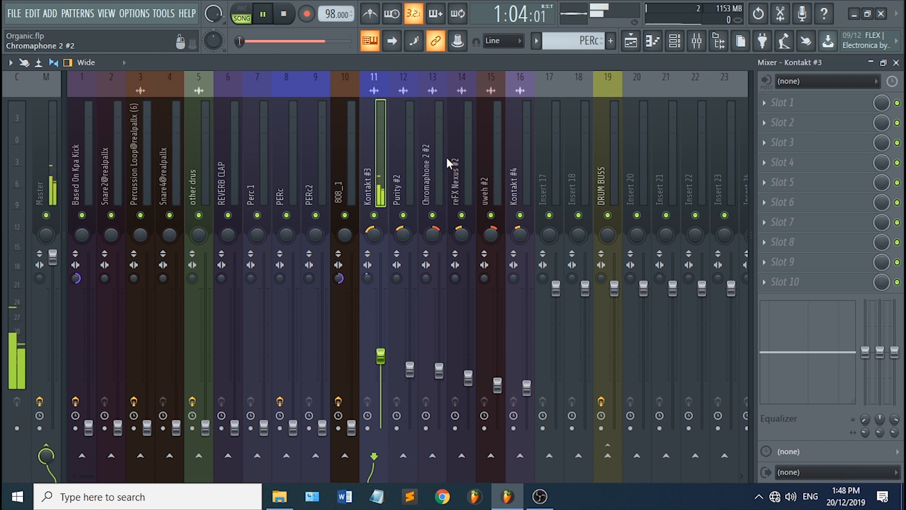
key(space)
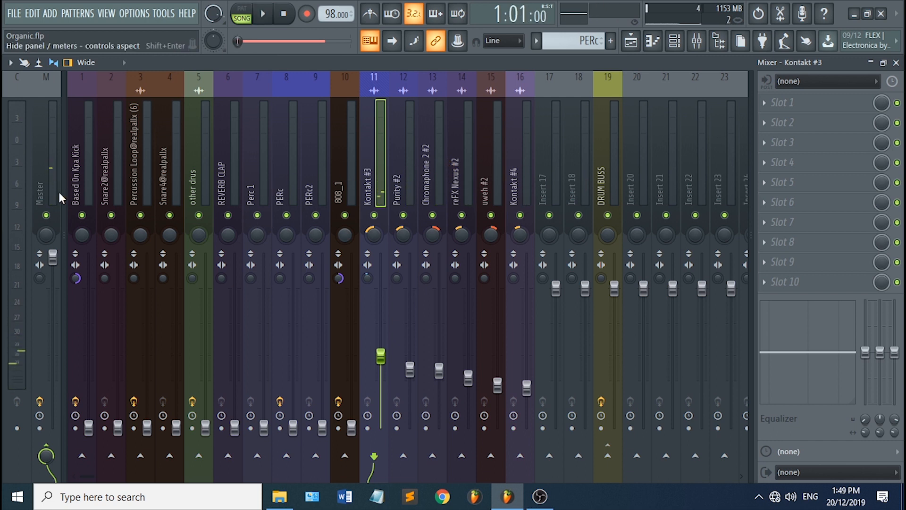
During playback, set Snare2 to -9.6 dB panned slightly left, and raise Snare4 to just below it, panned slightly right.
key(space)
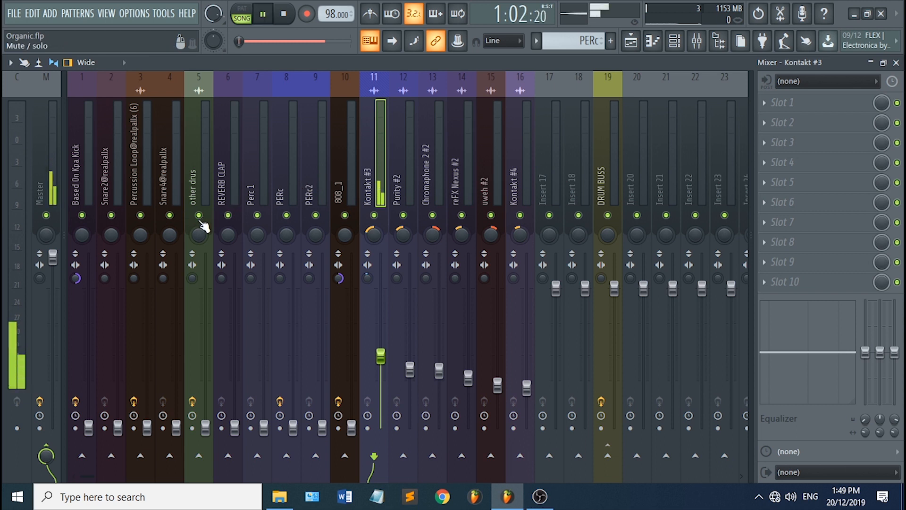
drag(121, 430, 118, 343)
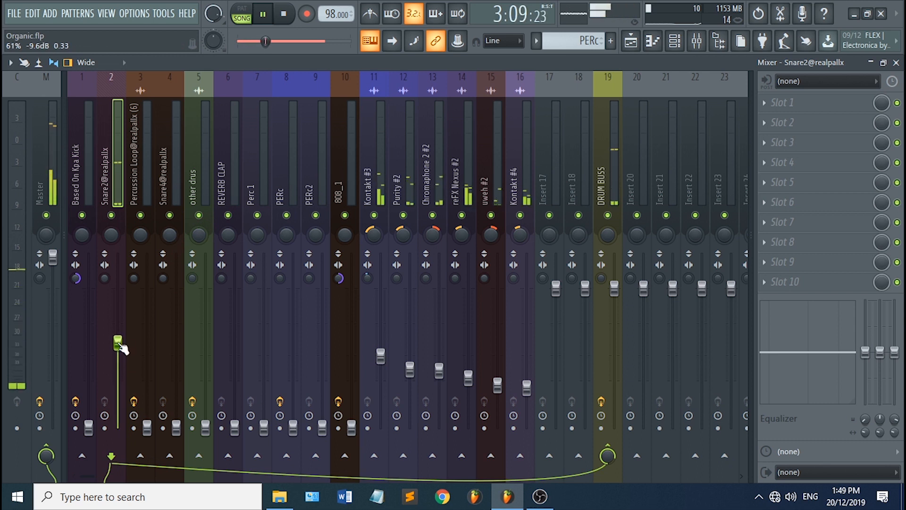
drag(114, 230, 113, 236)
click(145, 243)
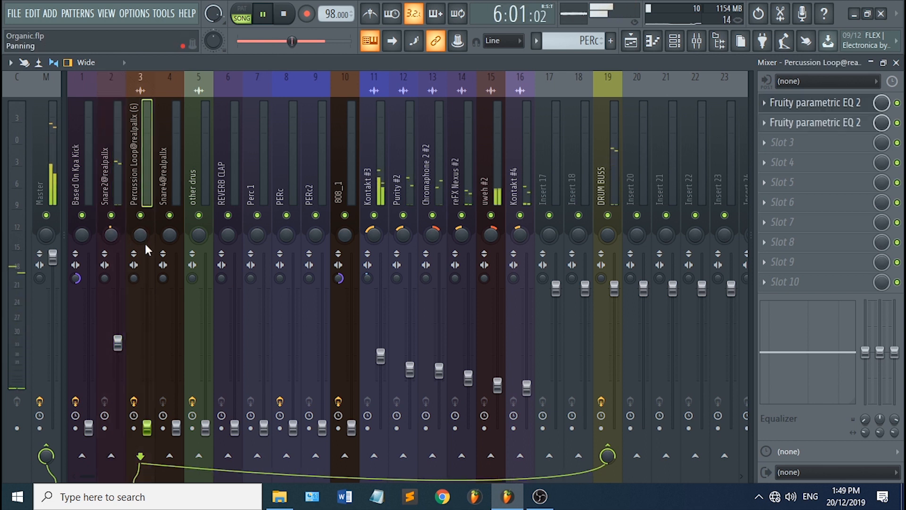
click(179, 176)
drag(176, 427, 176, 349)
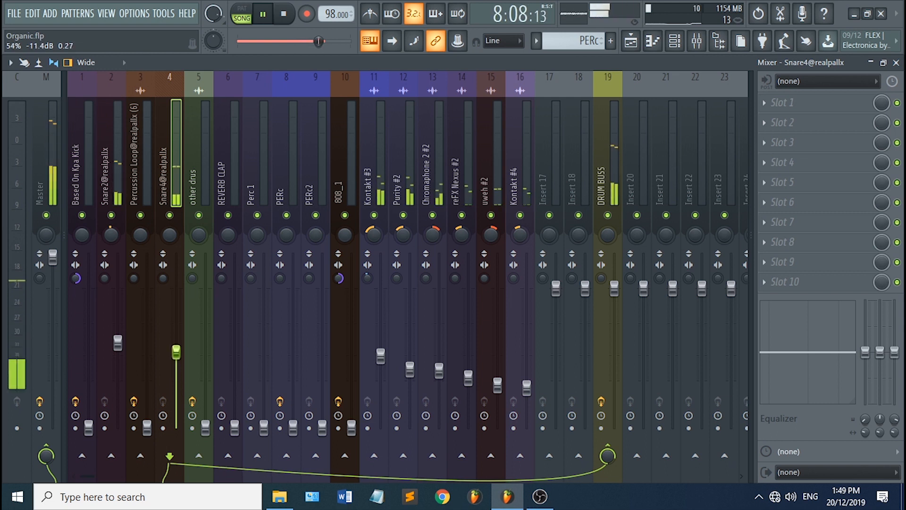
drag(169, 233, 169, 228)
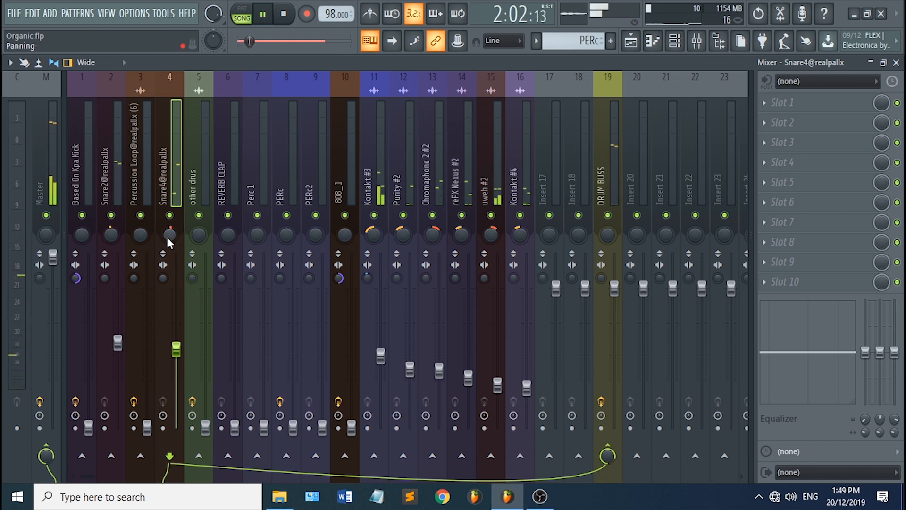
Raise the Perc 1 fader to just below Snare4, panned 10% left, and bring PERc up to a lower level, panned slightly right.
drag(264, 427, 263, 359)
drag(257, 234, 257, 237)
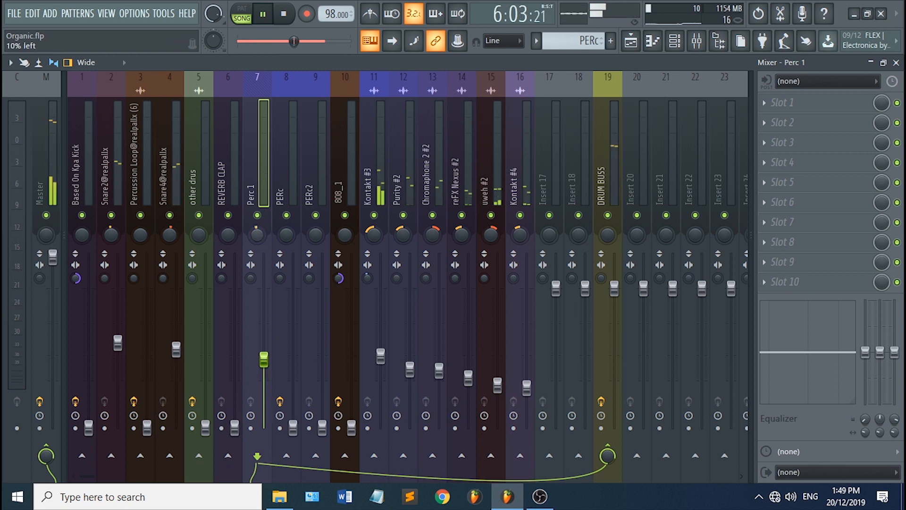
click(290, 170)
drag(293, 427, 293, 377)
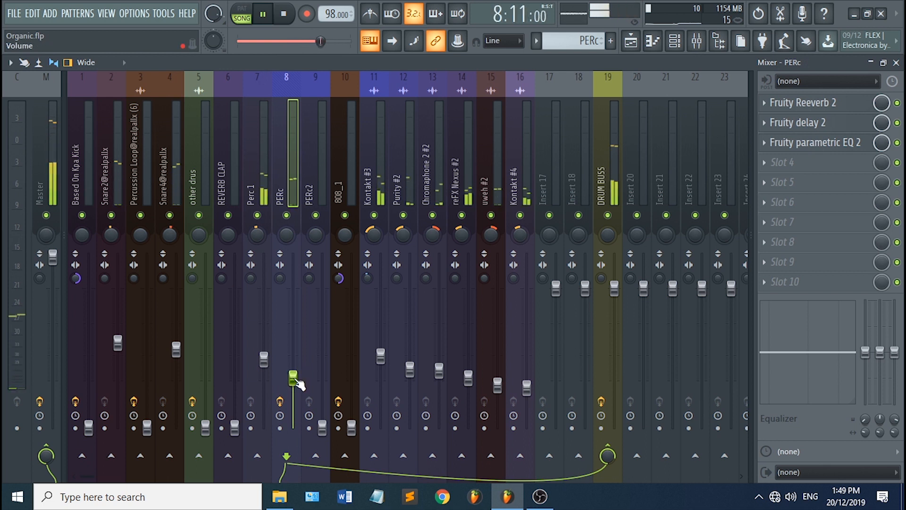
drag(293, 378, 293, 383)
drag(286, 236, 285, 234)
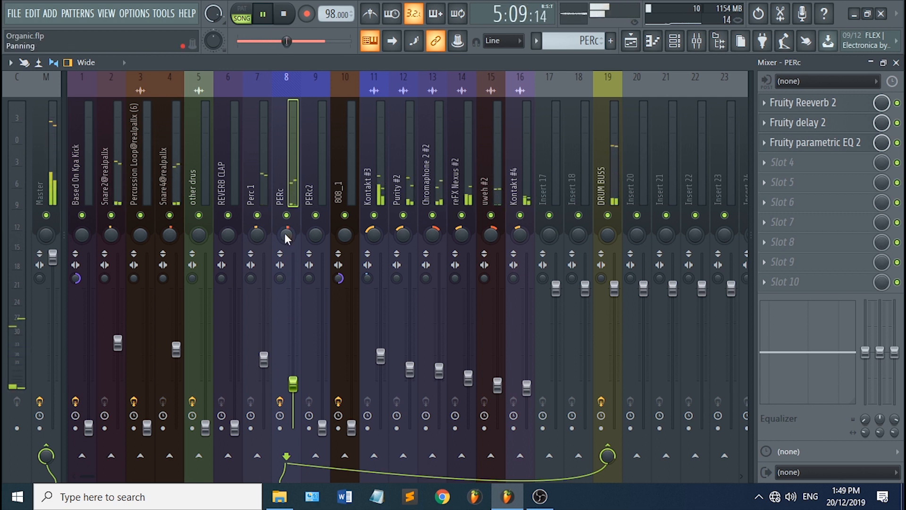
Raise the PERc2 fader to a level between Perc 1 and PERc, panned slightly left.
click(309, 184)
drag(322, 428, 322, 376)
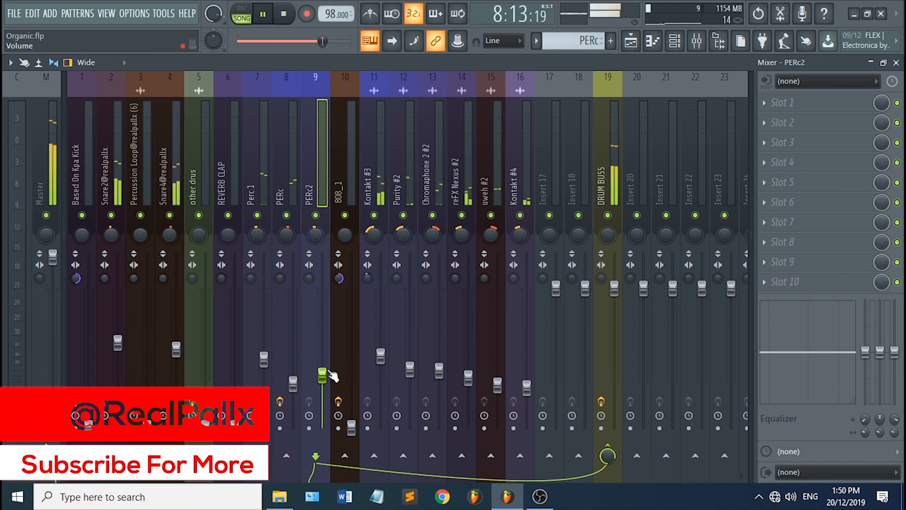
drag(330, 373, 331, 367)
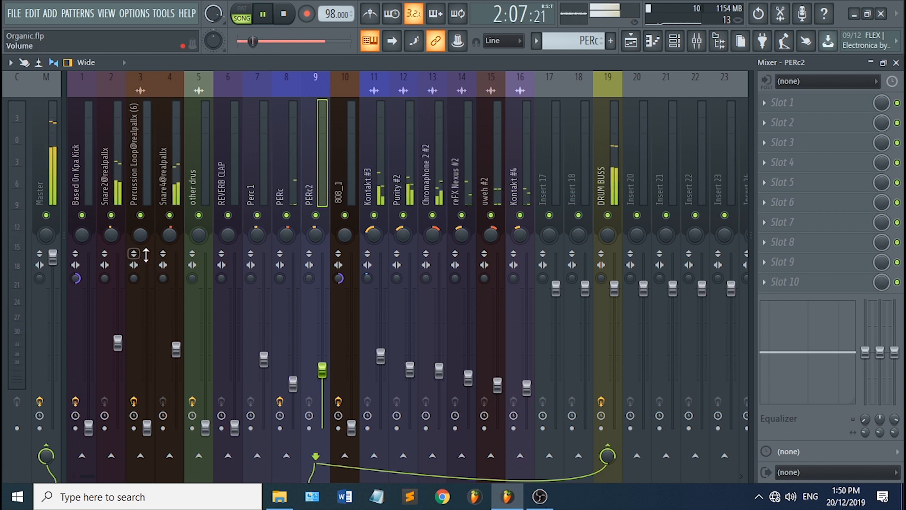
Set the Percussion Loop track to -10.9 dB, pan it slightly left, and save the project.
click(136, 184)
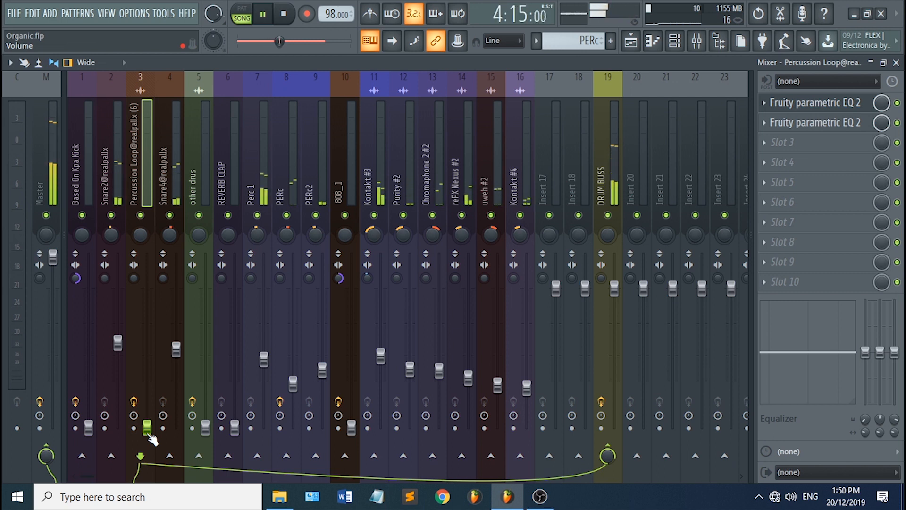
drag(149, 433, 149, 354)
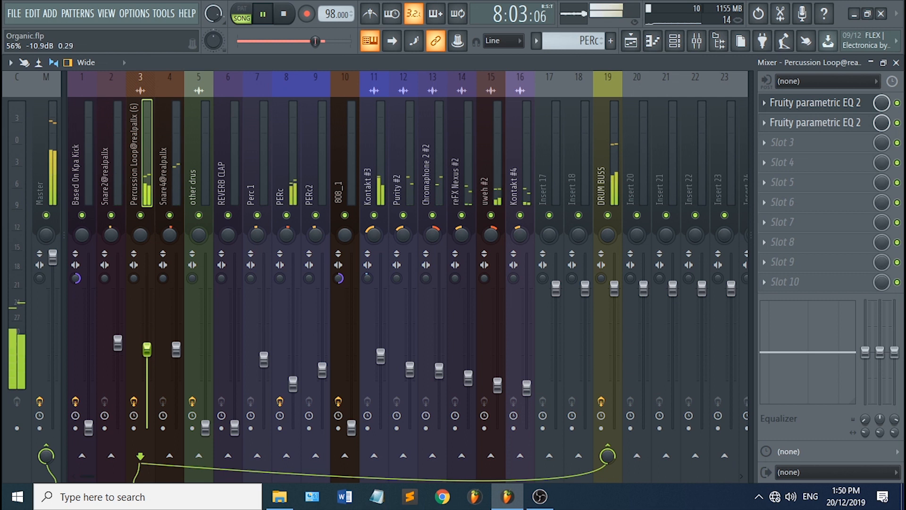
mouse_move(141, 232)
mouse_down()
mouse_move(141, 240)
mouse_move(140, 226)
mouse_up()
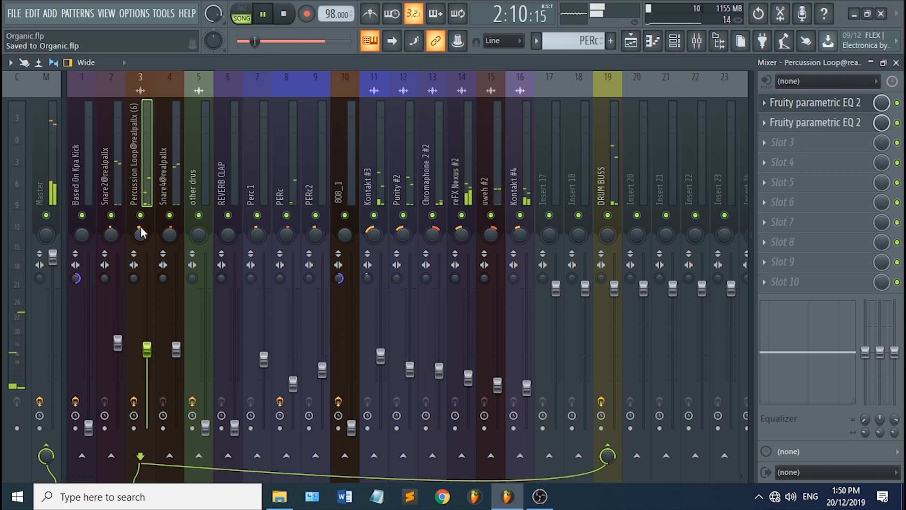
Raise the REVERB CLAP fader to just above Snare2, and cut the clap's low end below about 100 Hz with Fruity parametric EQ 2.
click(230, 180)
drag(235, 427, 235, 338)
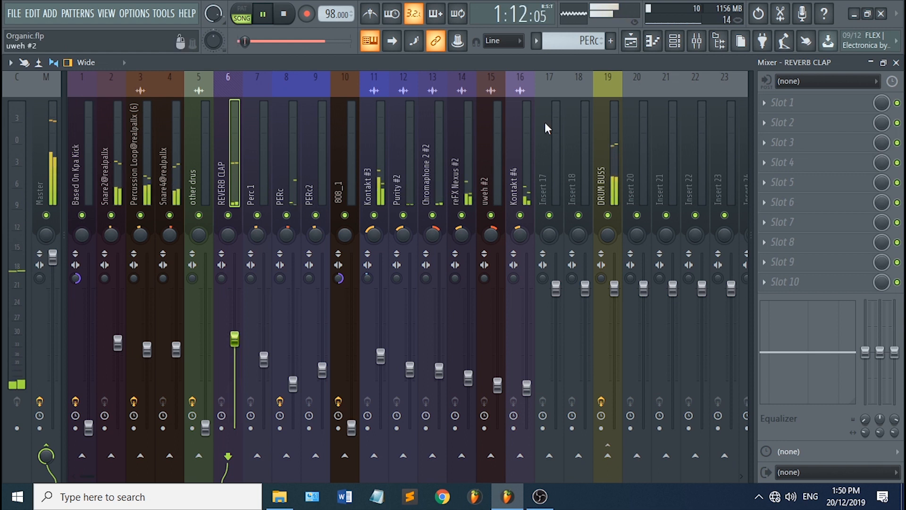
click(792, 103)
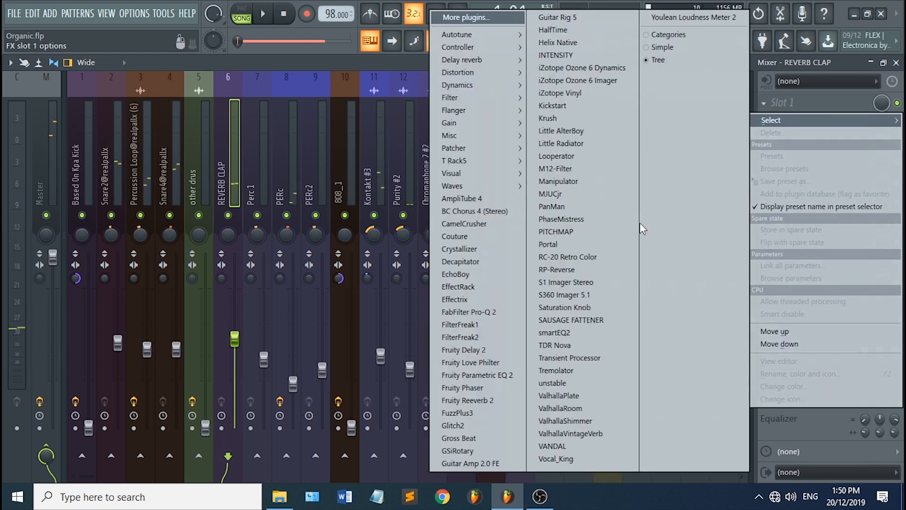
click(531, 364)
drag(70, 231, 103, 297)
key(space)
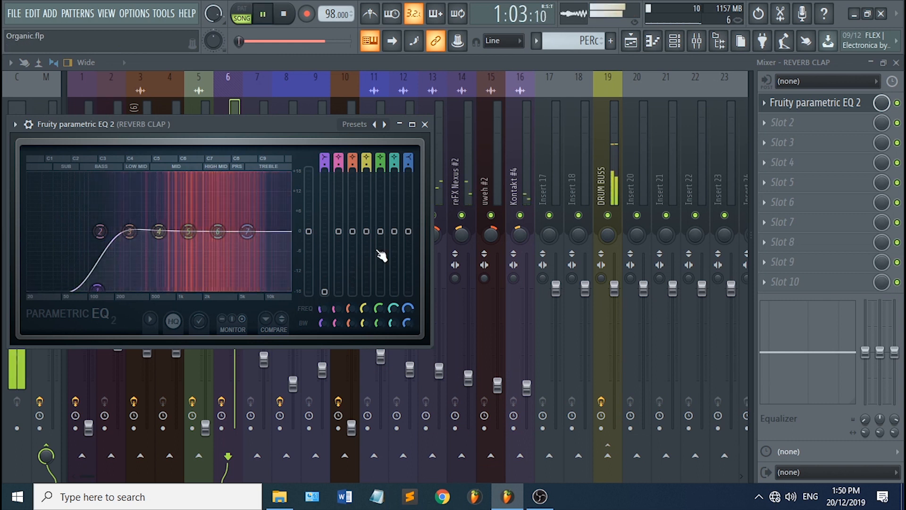
click(424, 124)
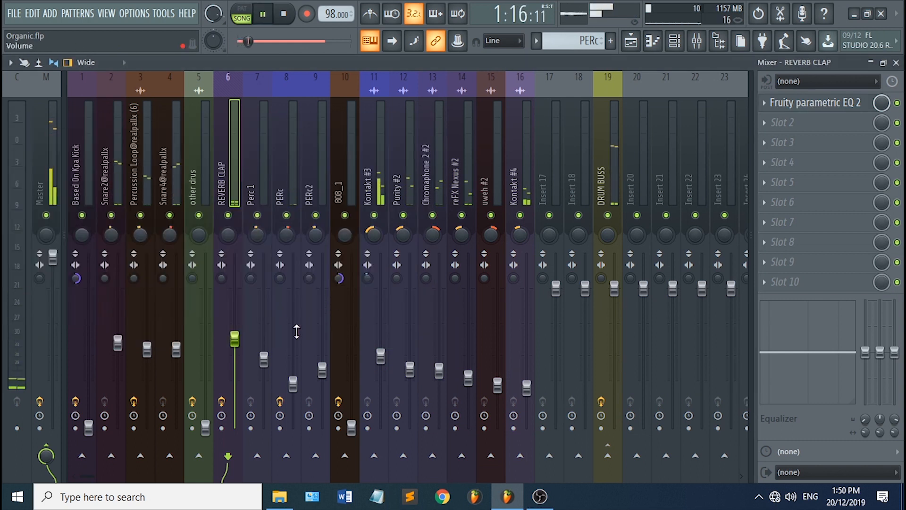
key(space)
key(space)
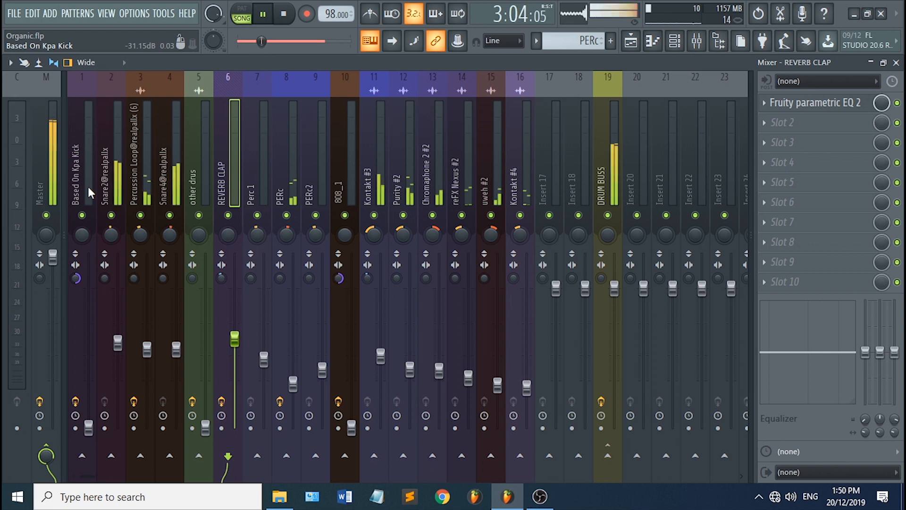
Raise the 808_1 fader to just below Snare2 while playing the song from the start.
click(347, 168)
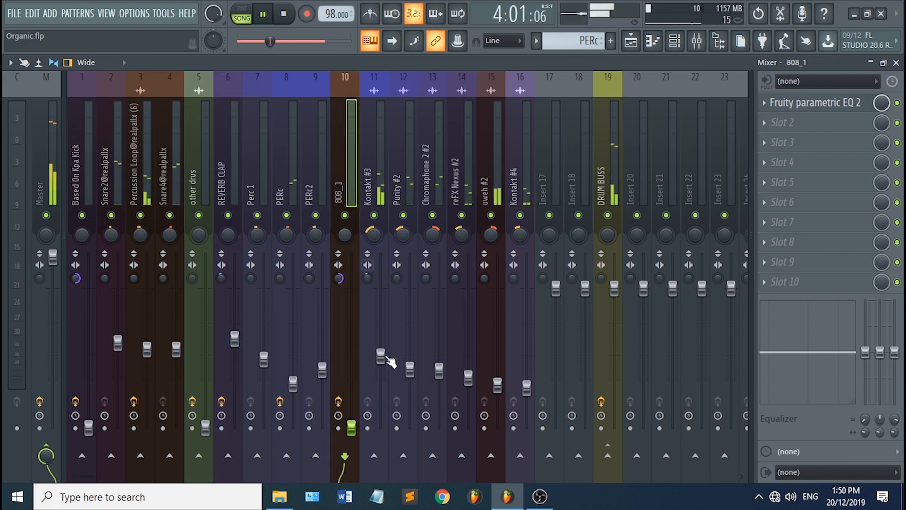
key(space)
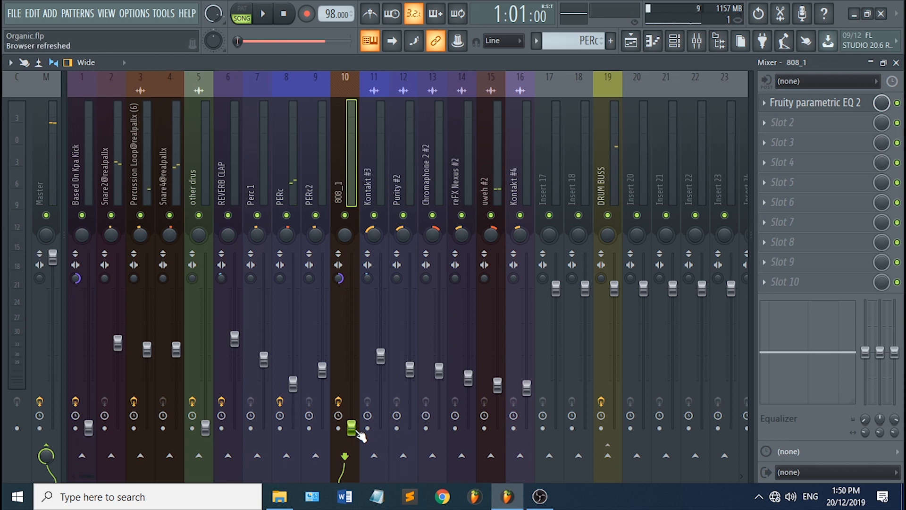
key(space)
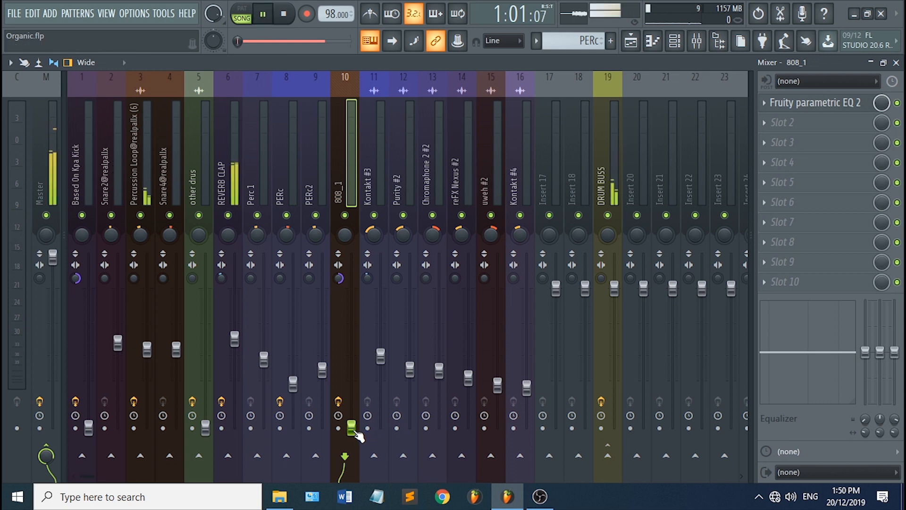
drag(352, 428, 352, 346)
key(space)
key(space)
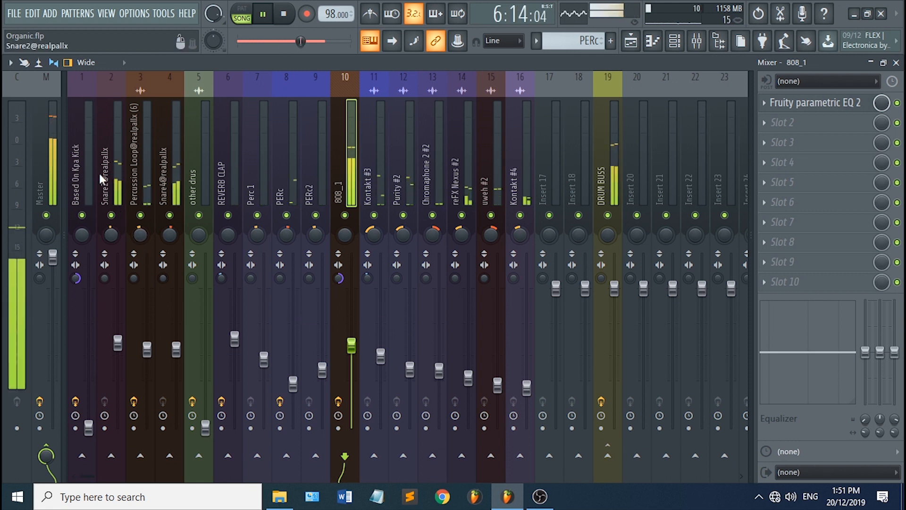
Raise the Based On Kpa Kick fader above all the other instrument tracks during playback, and stop the song.
click(86, 168)
key(space)
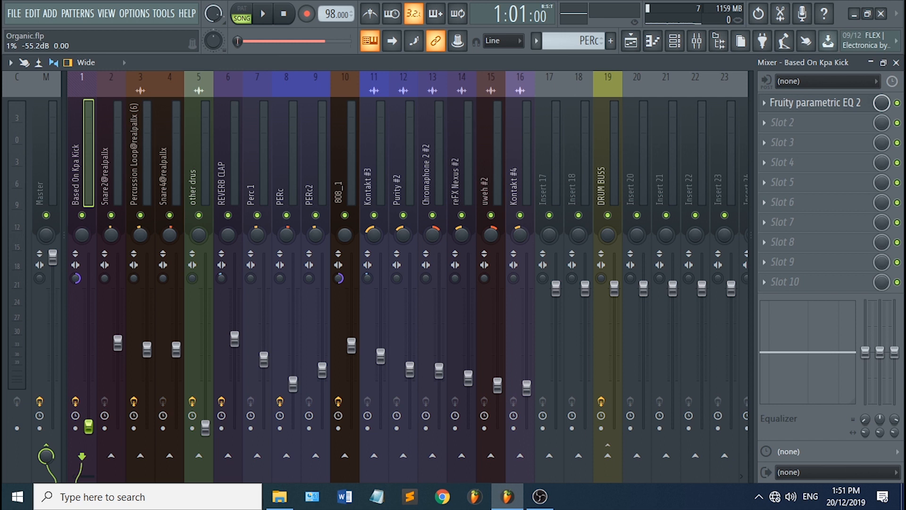
key(space)
drag(89, 426, 89, 322)
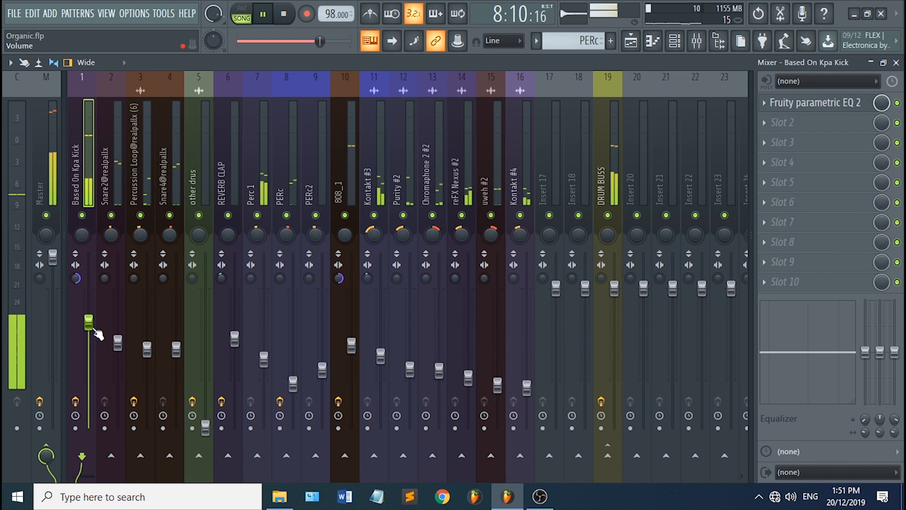
key(space)
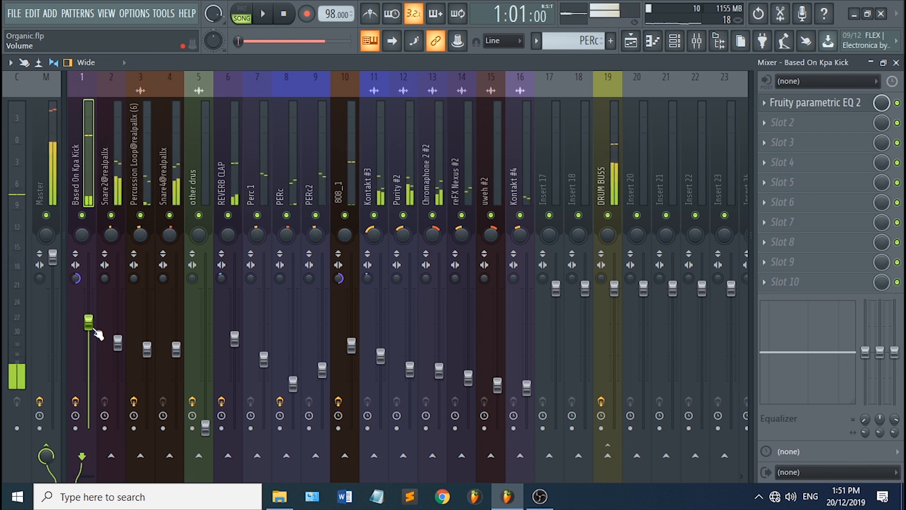
Reset the Master track's stereo separation and volume to their defaults, and replay the full mix.
click(45, 164)
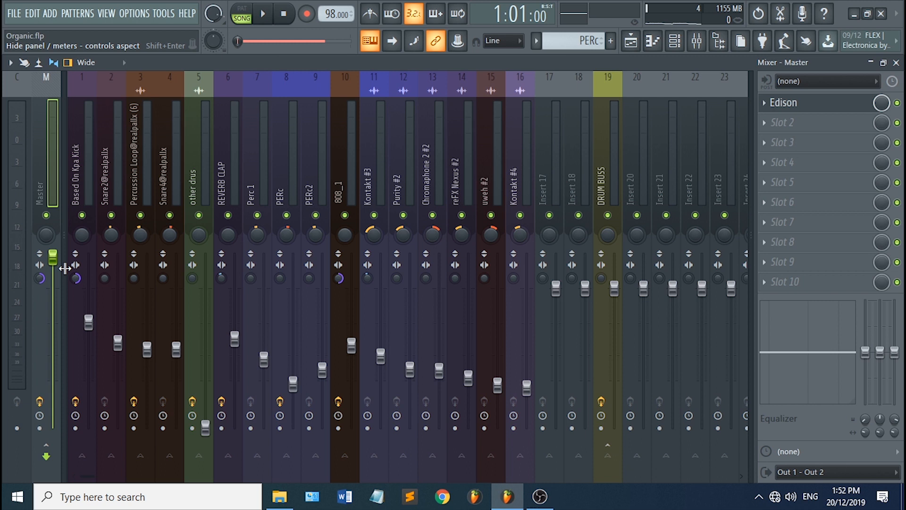
key(space)
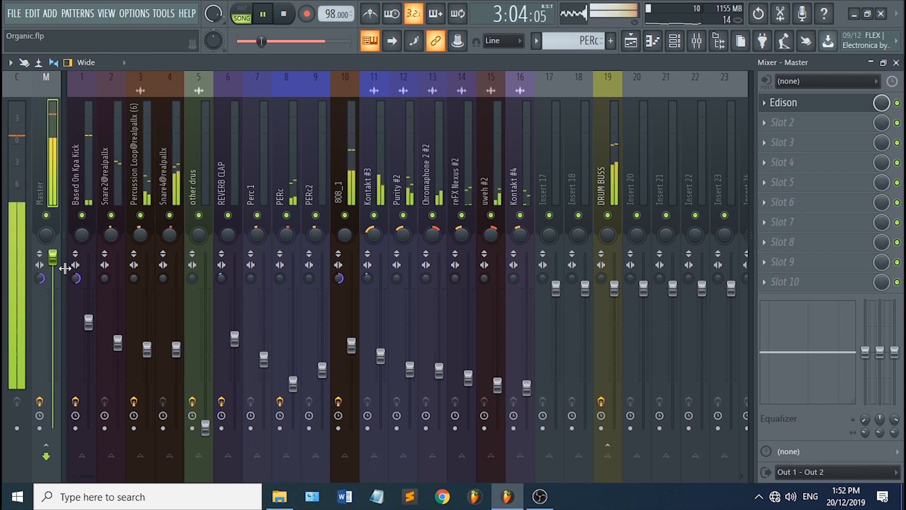
right_click(41, 279)
click(58, 288)
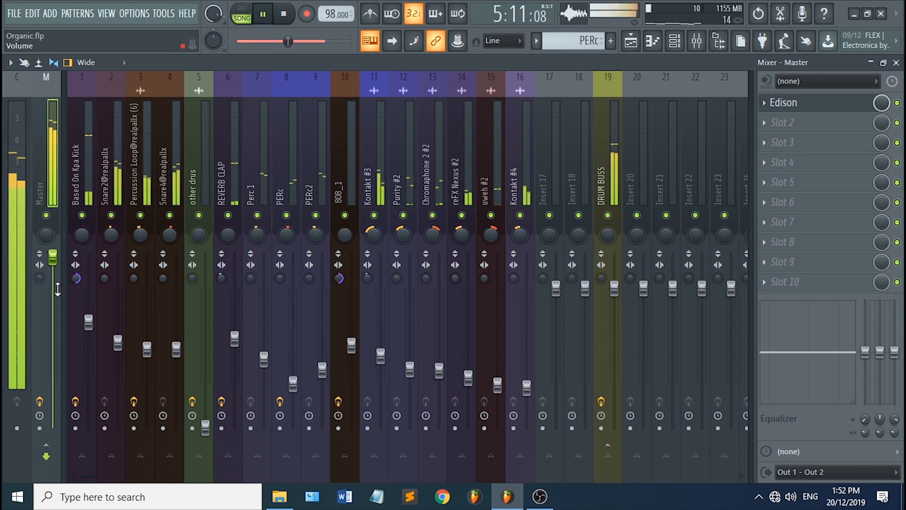
key(space)
right_click(53, 259)
click(98, 271)
key(space)
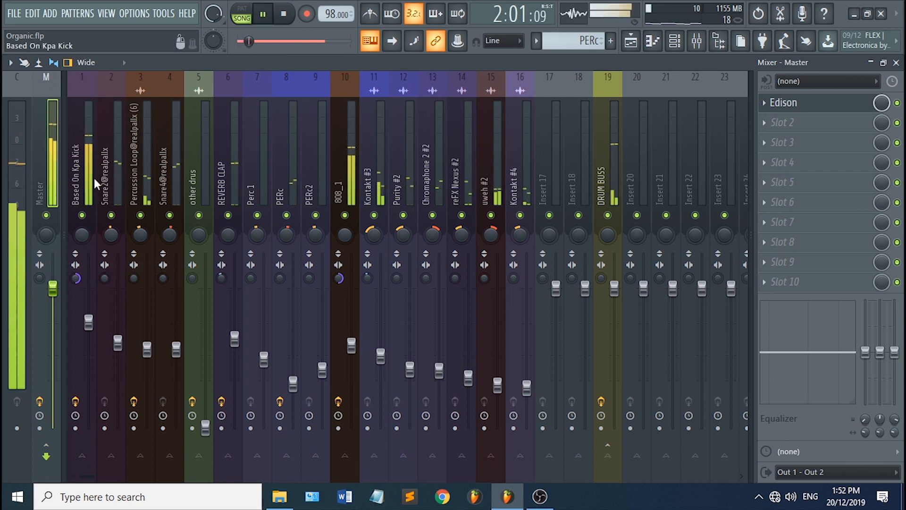
key(space)
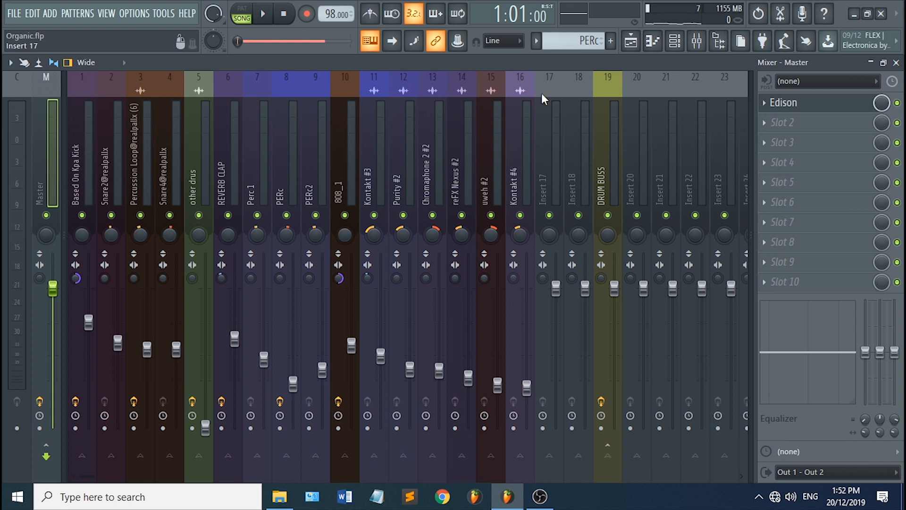
Examine the 3rd Party and Stock + Free Plugins presets in the Producer Booster Bundle under Pallx Kits, and close the browser.
click(718, 41)
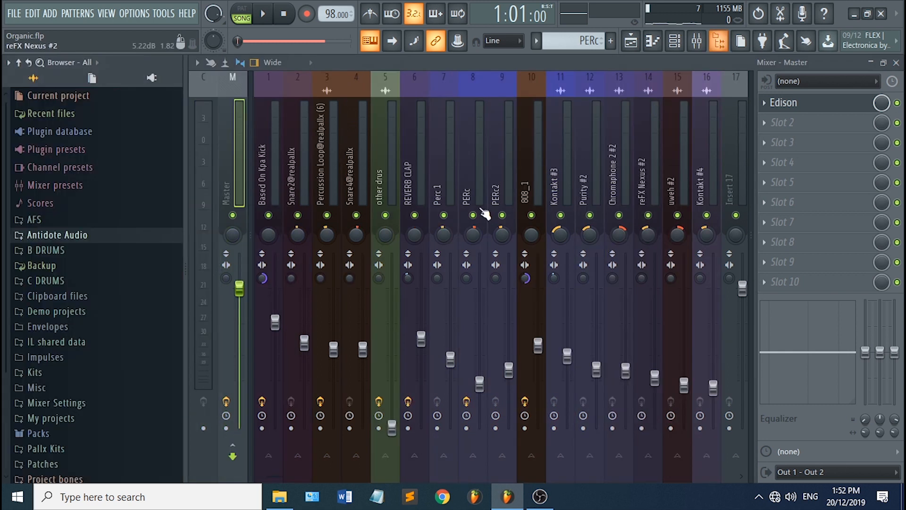
click(54, 454)
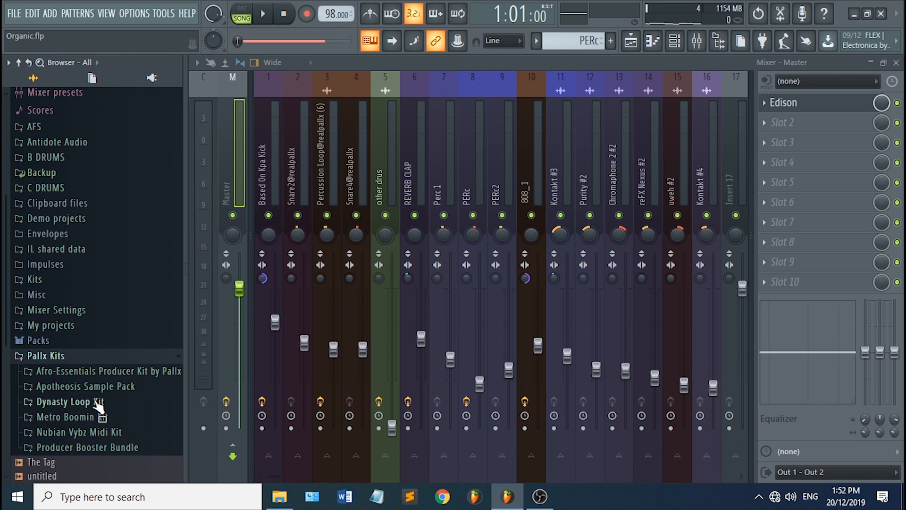
click(108, 447)
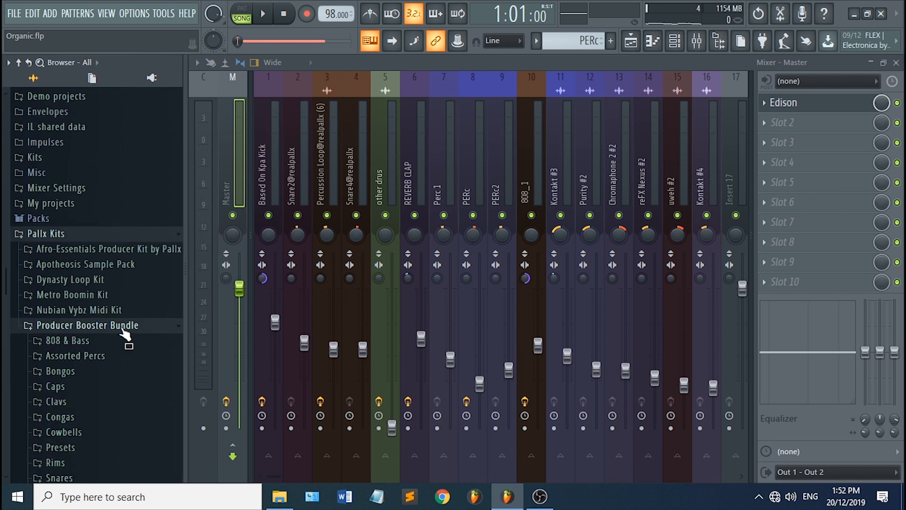
click(86, 365)
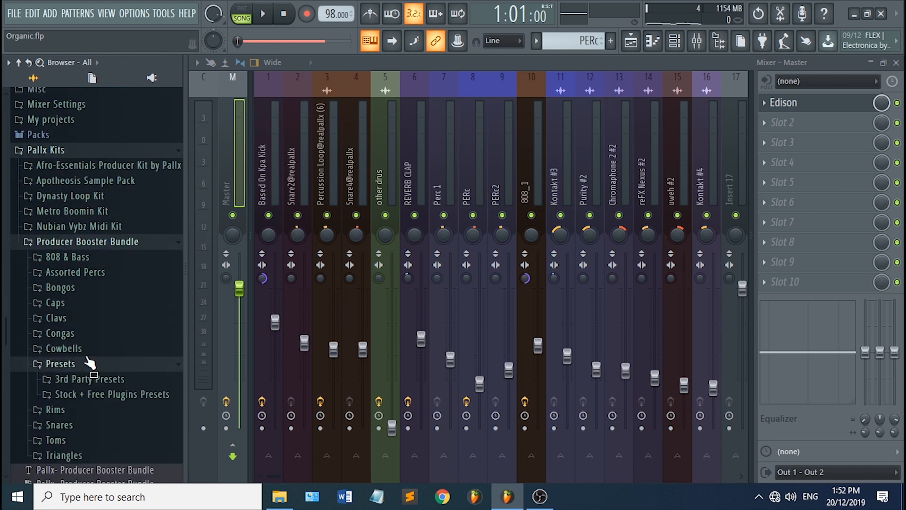
click(106, 380)
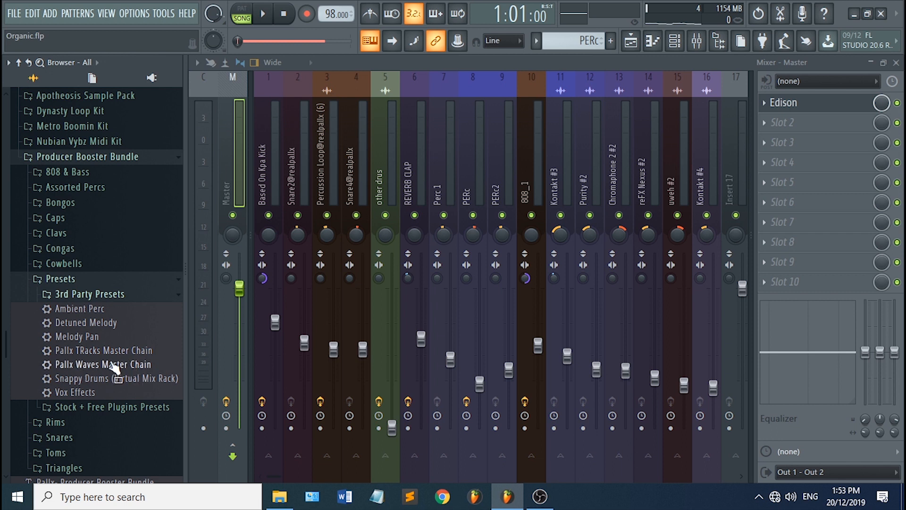
click(117, 296)
click(117, 309)
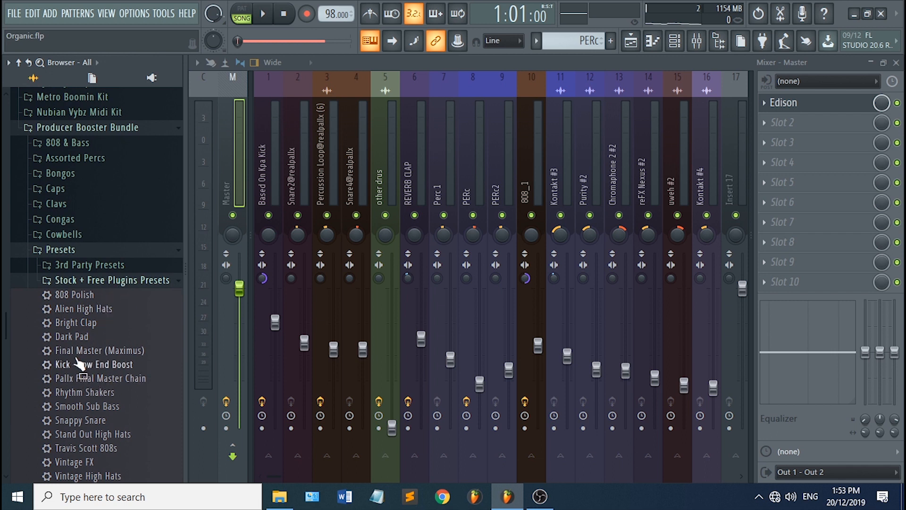
click(75, 250)
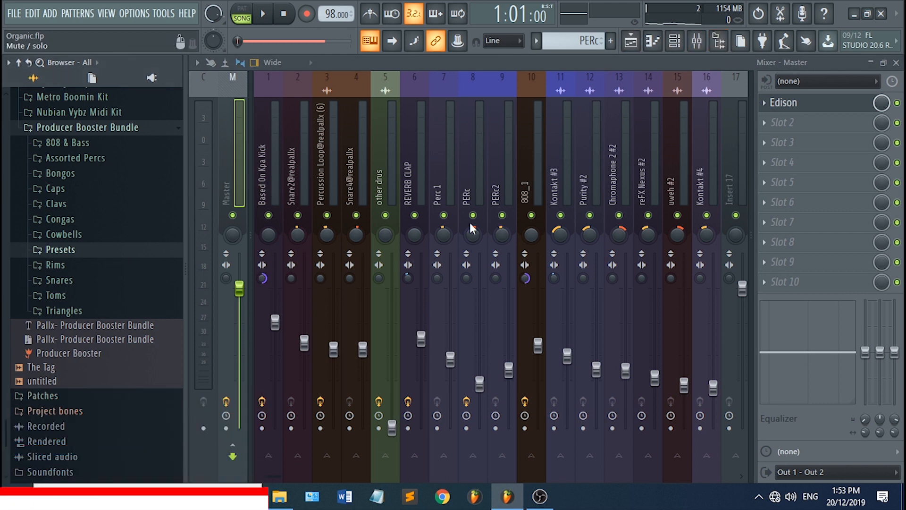
click(737, 45)
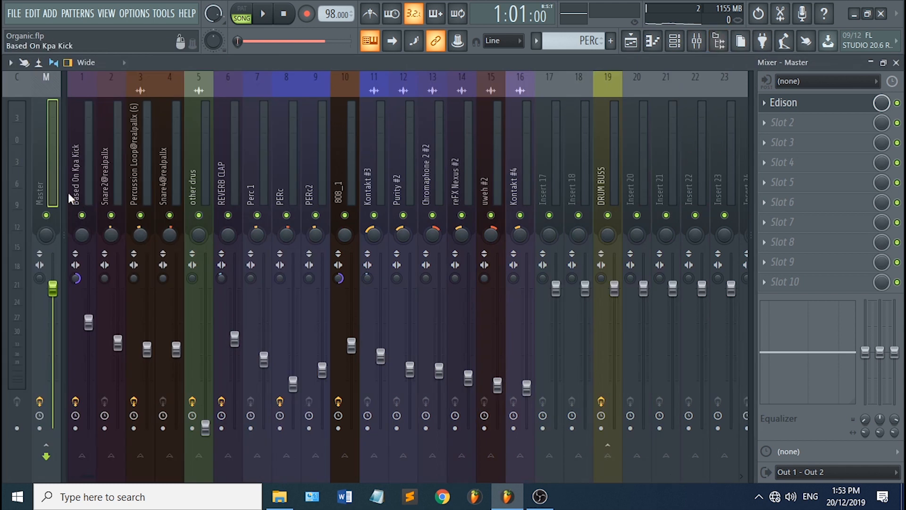
Replace Edison on the Master track with TR5 Classic Clipper, and bring the whole plugin window into view.
click(772, 109)
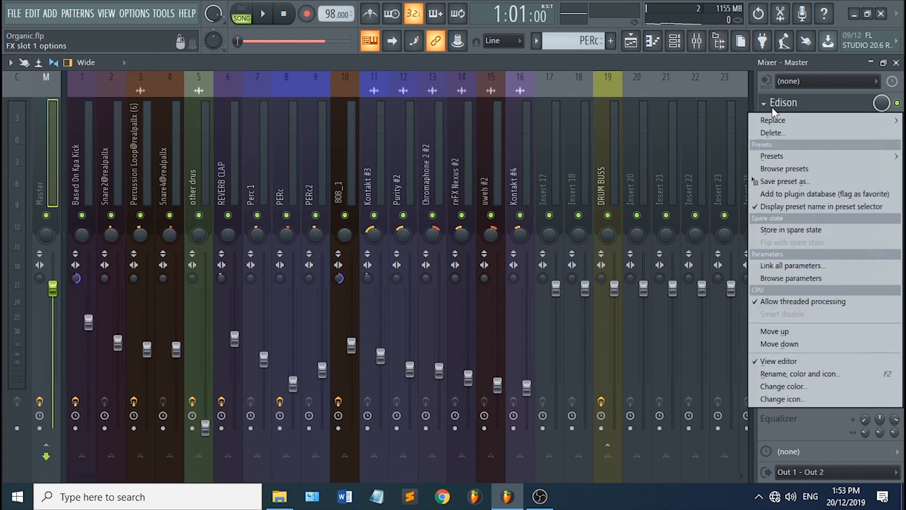
mouse_move(774, 120)
mouse_move(481, 165)
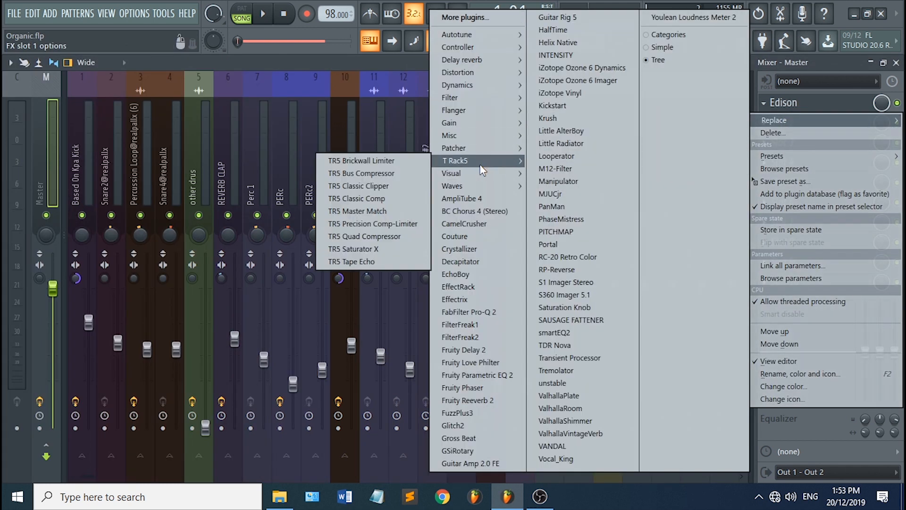
click(402, 191)
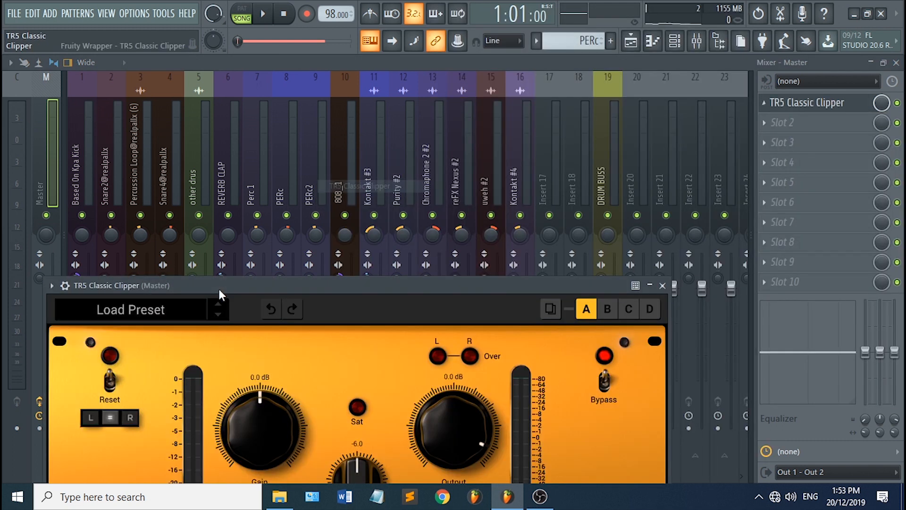
drag(219, 287, 272, 115)
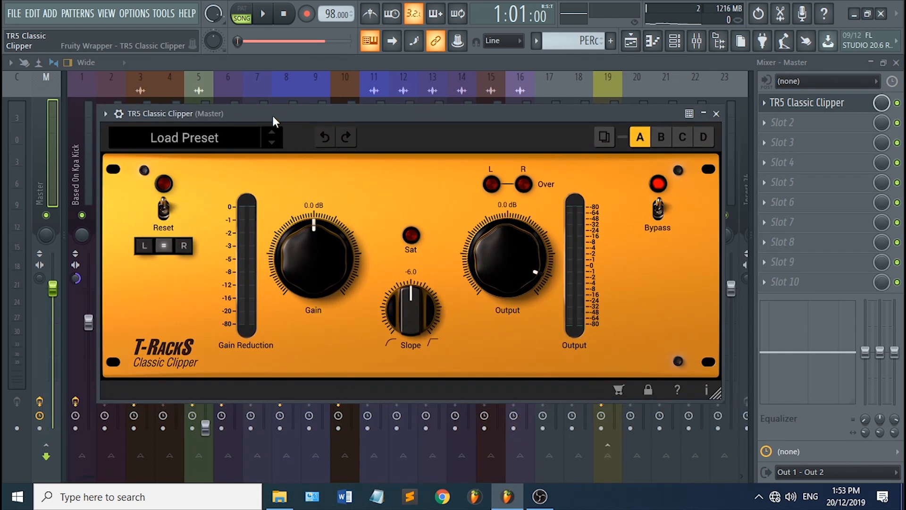
During playback, set the Classic Clipper's slope to 0.0 and its gain to 1.9 dB.
key(space)
drag(402, 331, 409, 319)
drag(321, 266, 317, 253)
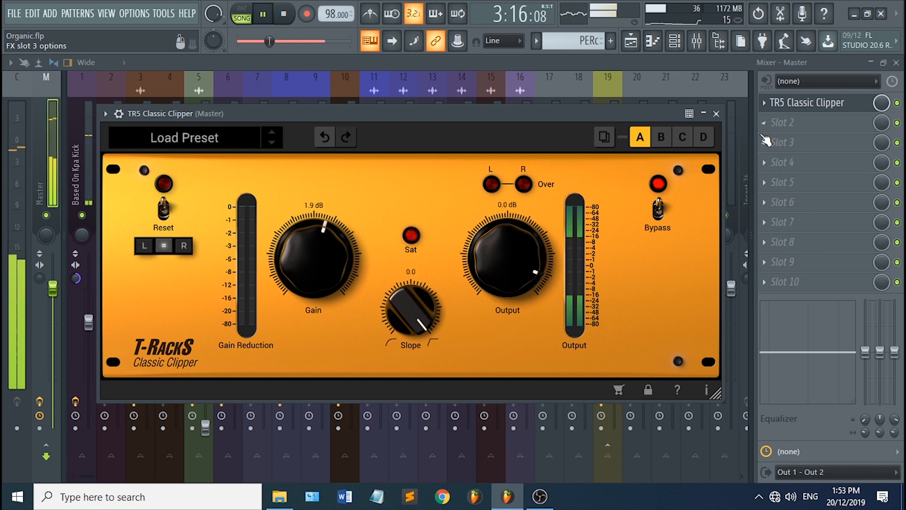
Compare the mix with the TR5 Classic Clipper disabled and enabled on the Master track, and stop playback.
click(897, 103)
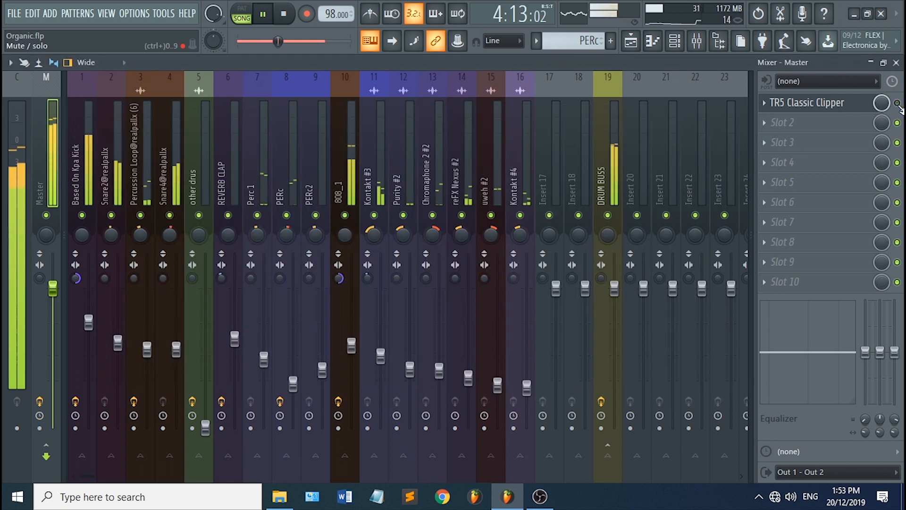
click(897, 104)
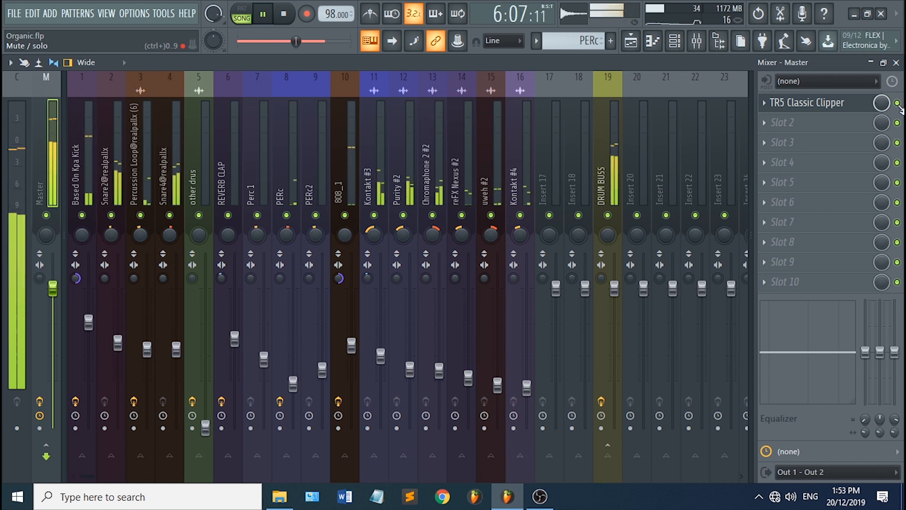
key(space)
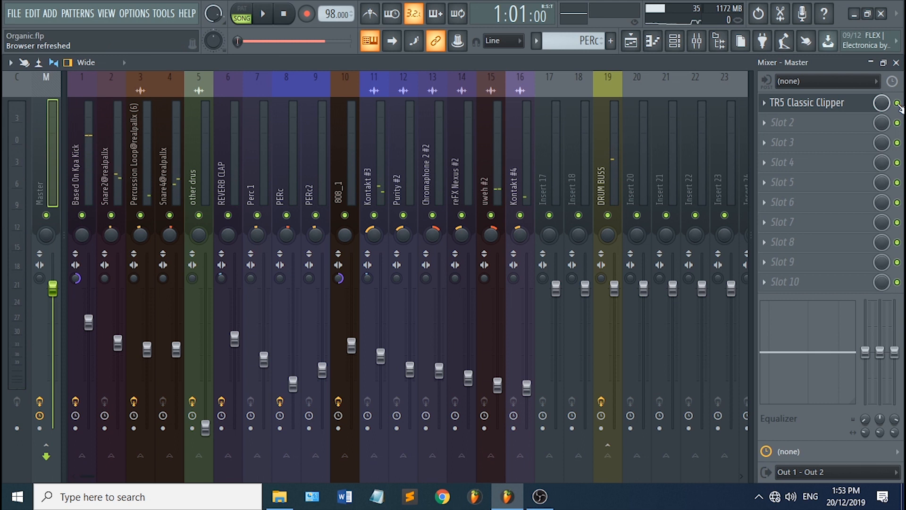
Add Fruity Parametric EQ 2 to Master slot 4, load the 20Hz + 18kHz cut preset, and raise the low-cut frequency slightly.
click(786, 162)
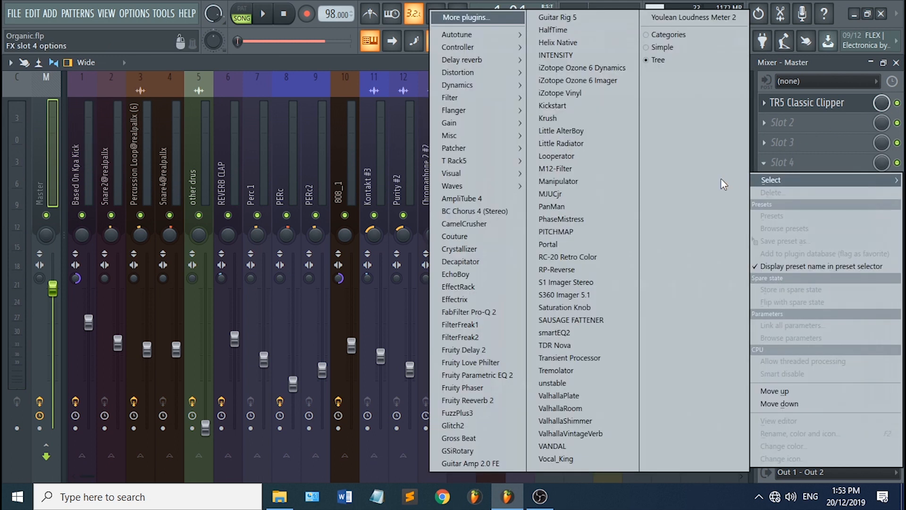
click(499, 377)
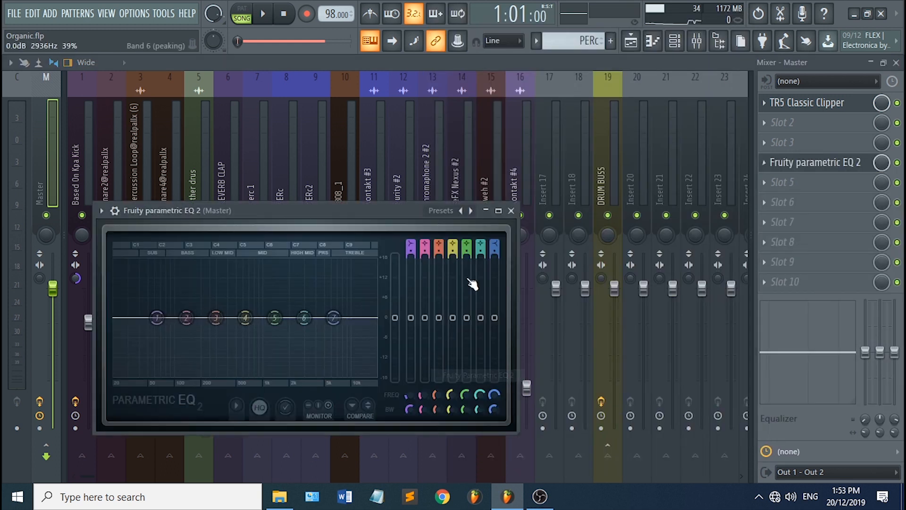
right_click(470, 211)
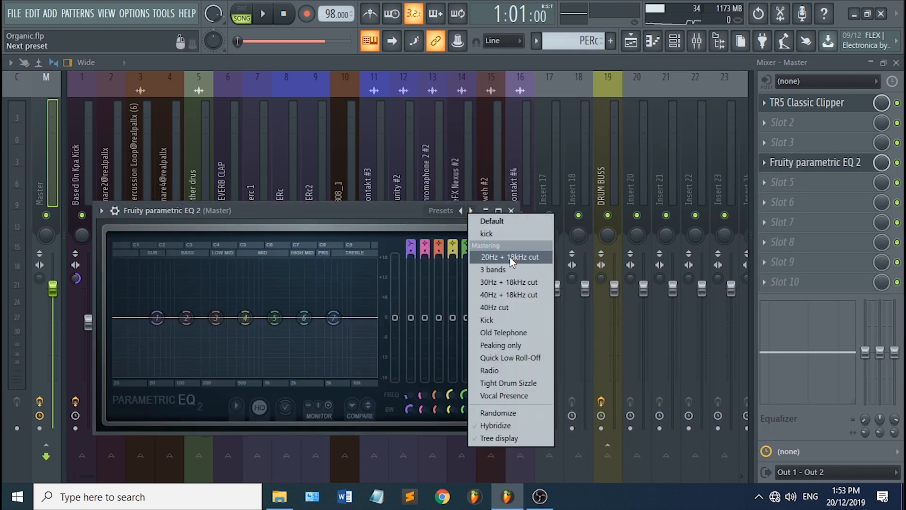
click(512, 259)
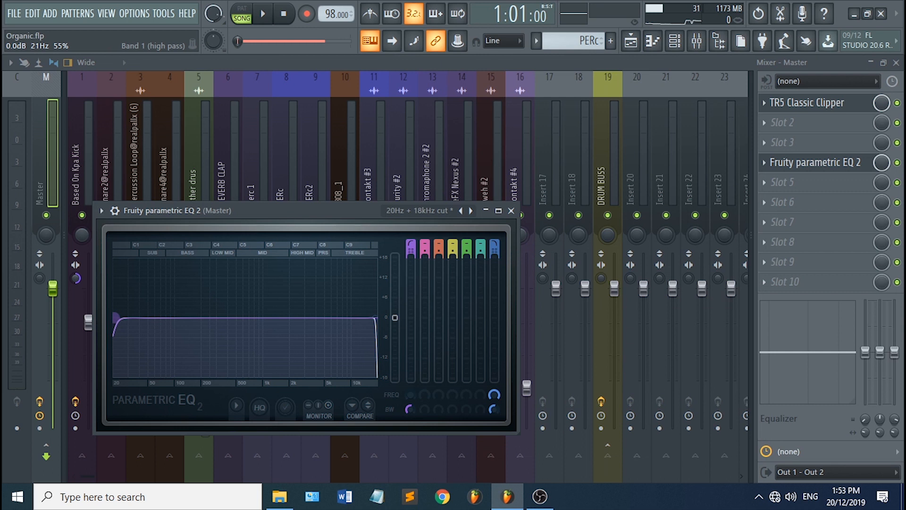
drag(117, 317, 124, 319)
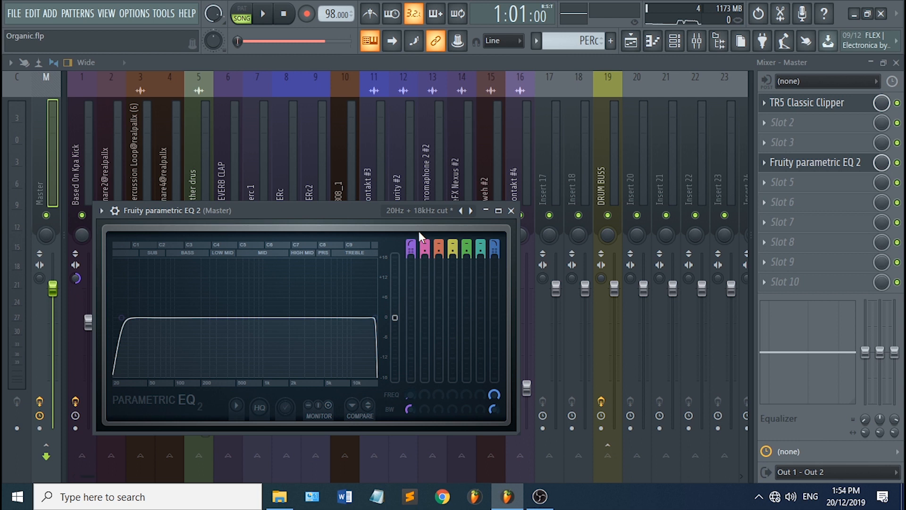
Play the mix to compare it with and without the Master track's Parametric EQ 2, and stop playback.
key(space)
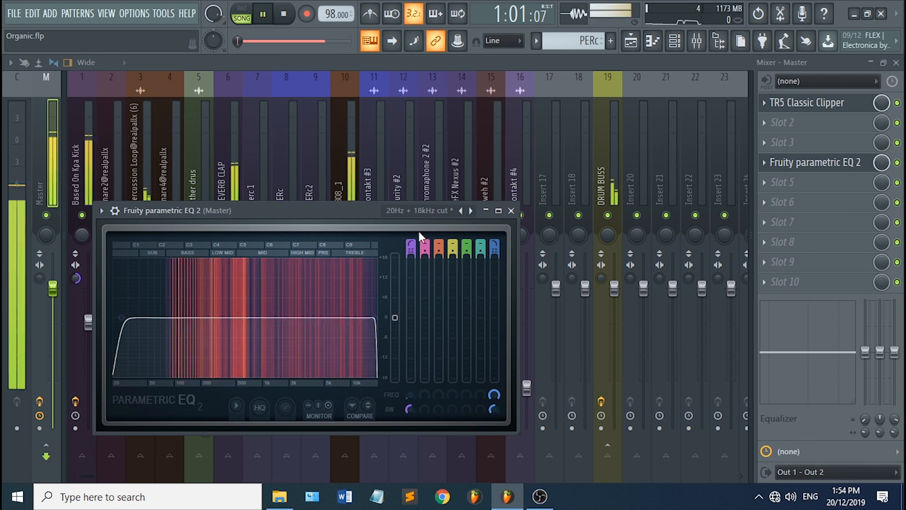
click(897, 162)
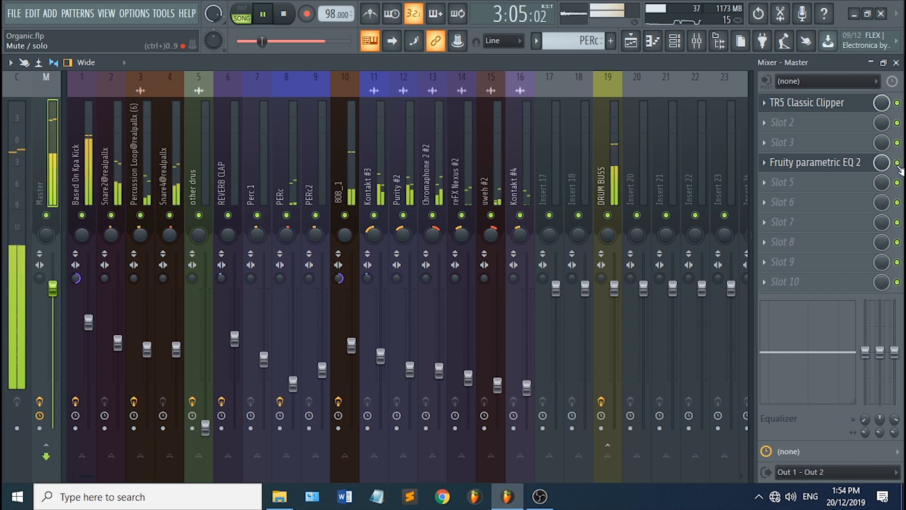
key(space)
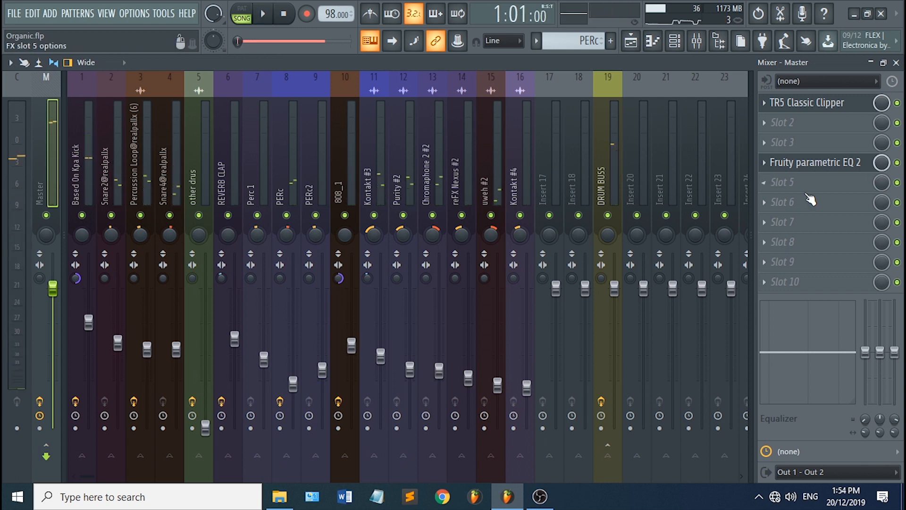
Add TR5 Brickwall Limiter to Master slot 6, set its output ceiling to -0.5 dB, and close the plugin window.
click(786, 202)
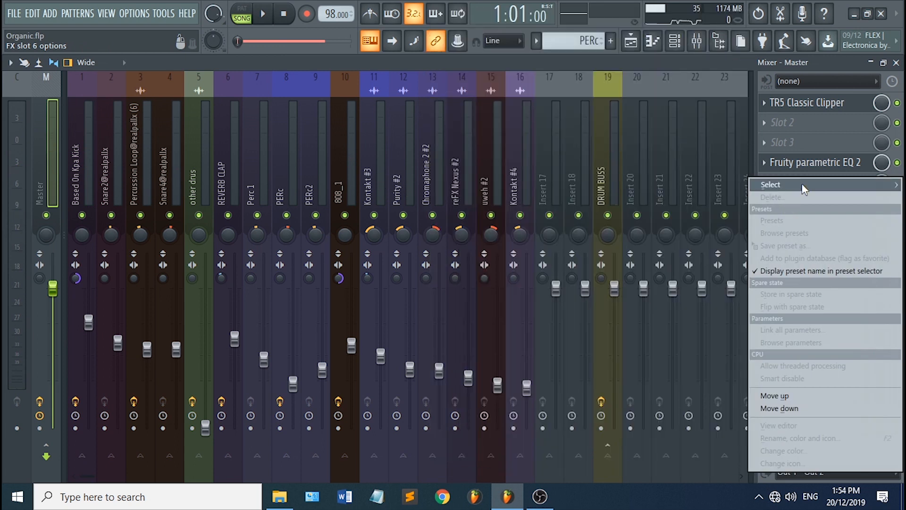
mouse_move(804, 187)
mouse_move(481, 172)
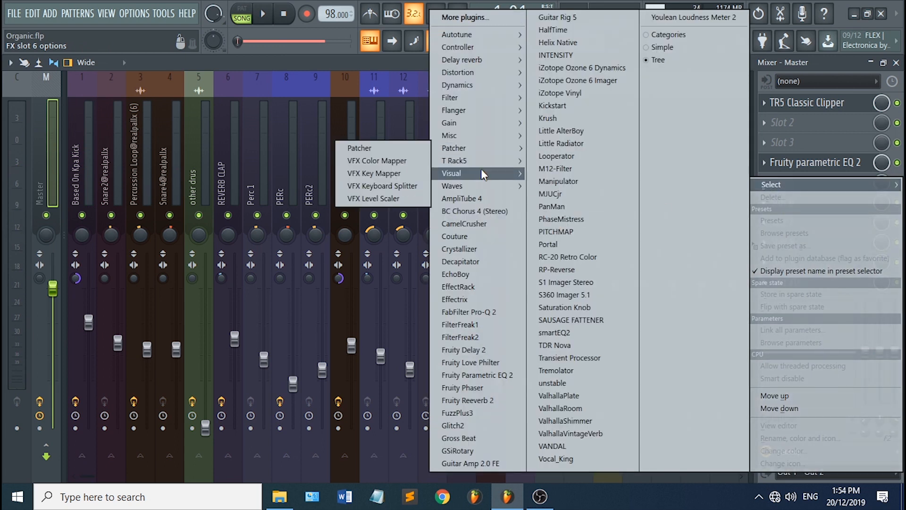
click(417, 165)
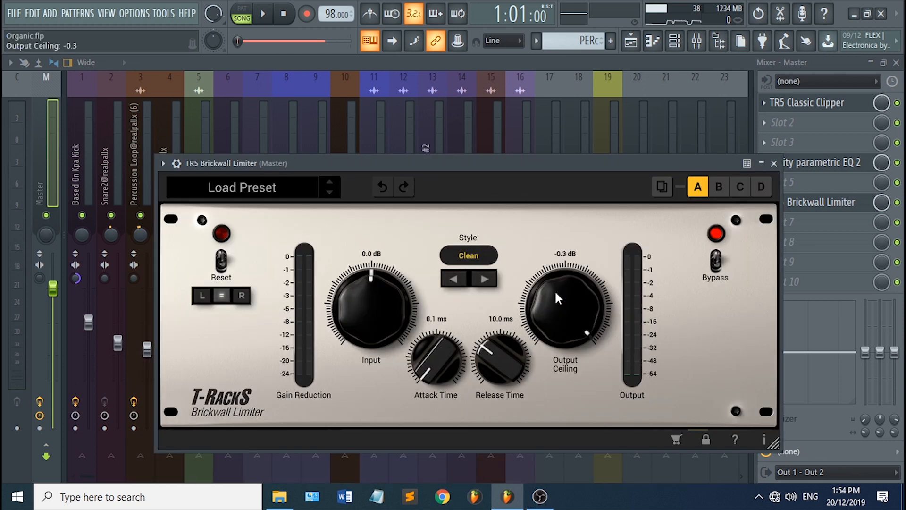
drag(554, 289, 554, 292)
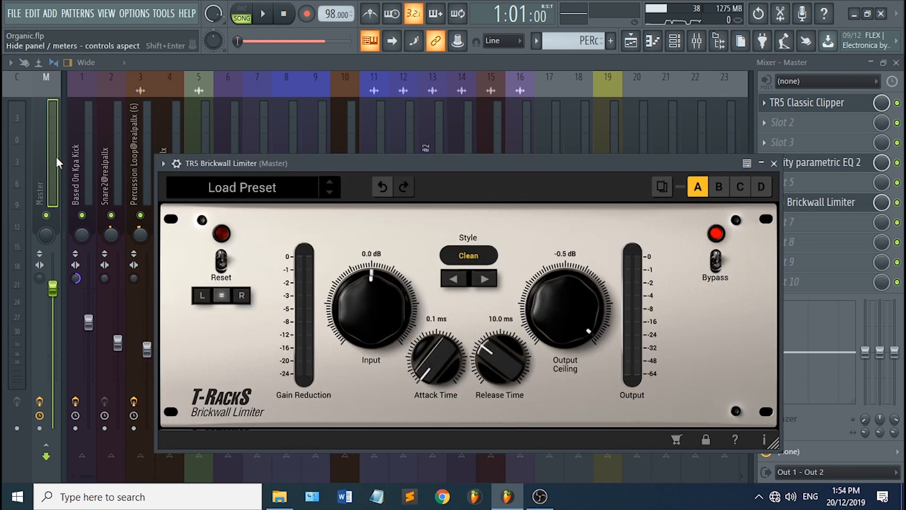
key(Escape)
Audition the mix, raise the Brickwall Limiter's input to 5.1 dB during playback, and close the plugin window.
key(space)
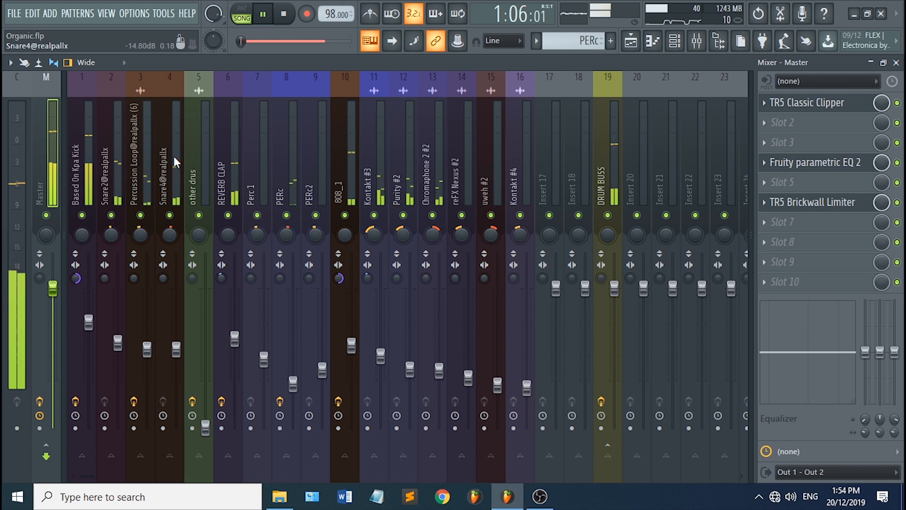
key(space)
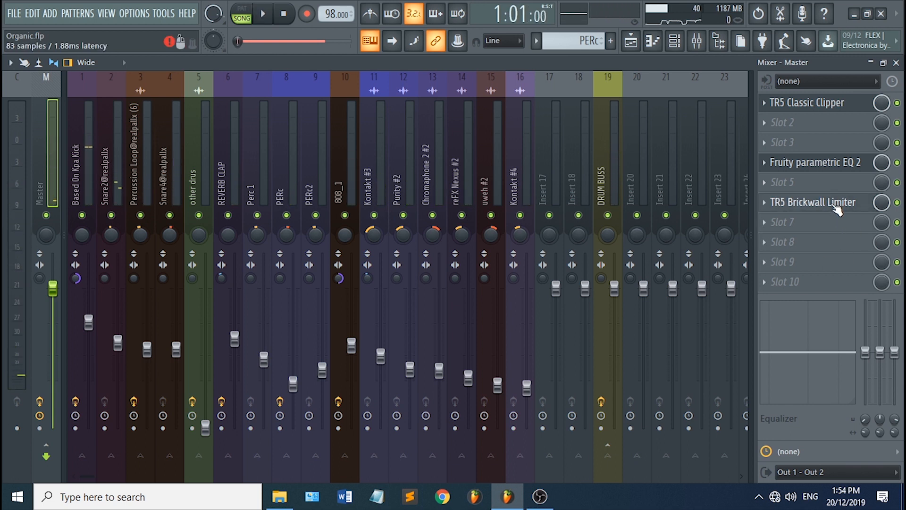
click(836, 203)
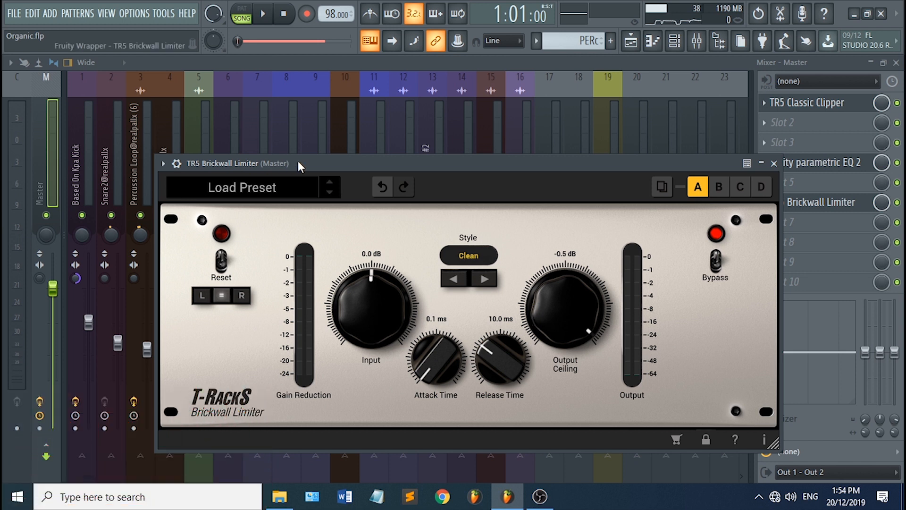
drag(299, 161, 391, 157)
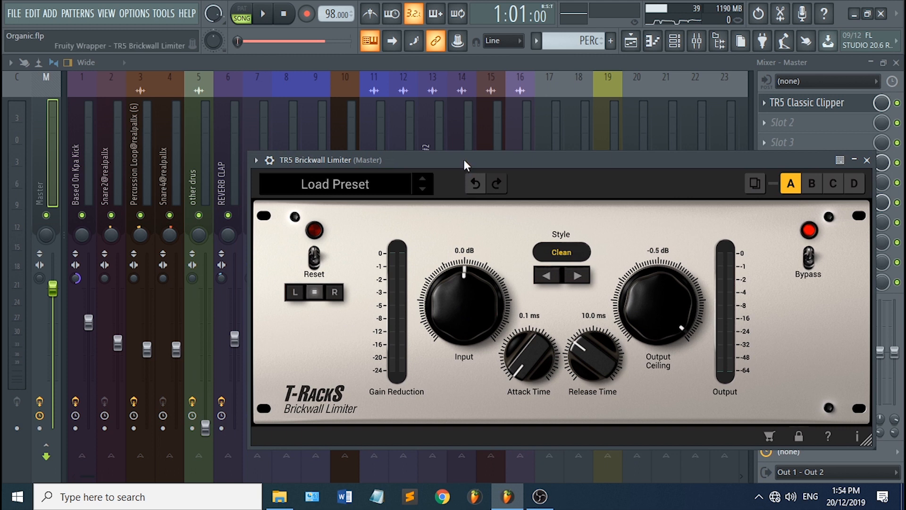
key(space)
drag(460, 319, 461, 288)
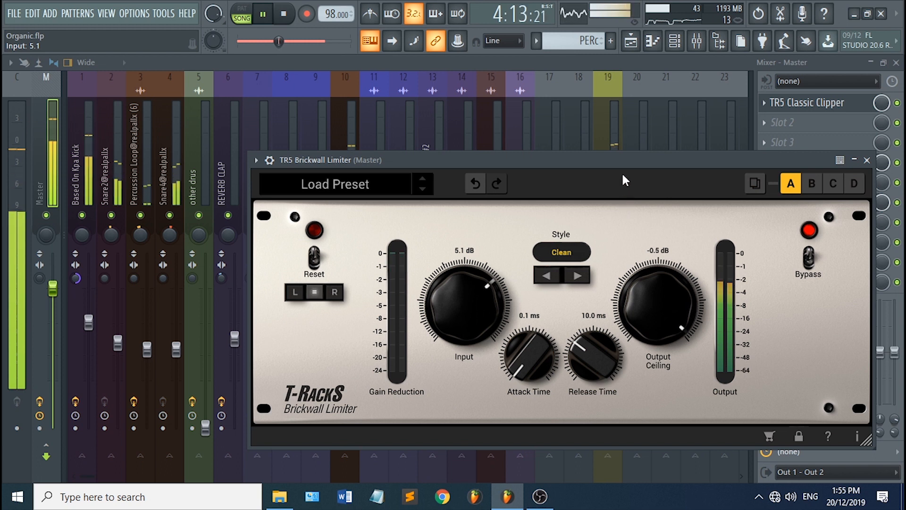
key(space)
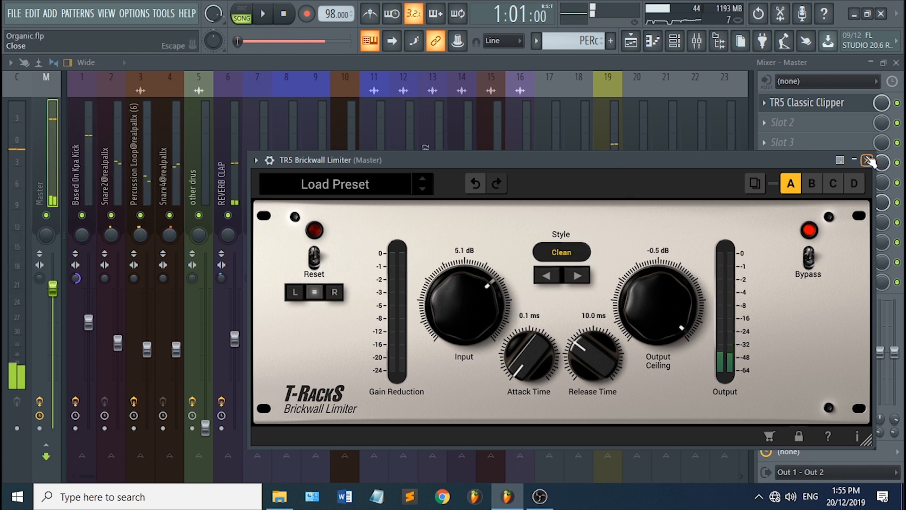
click(867, 160)
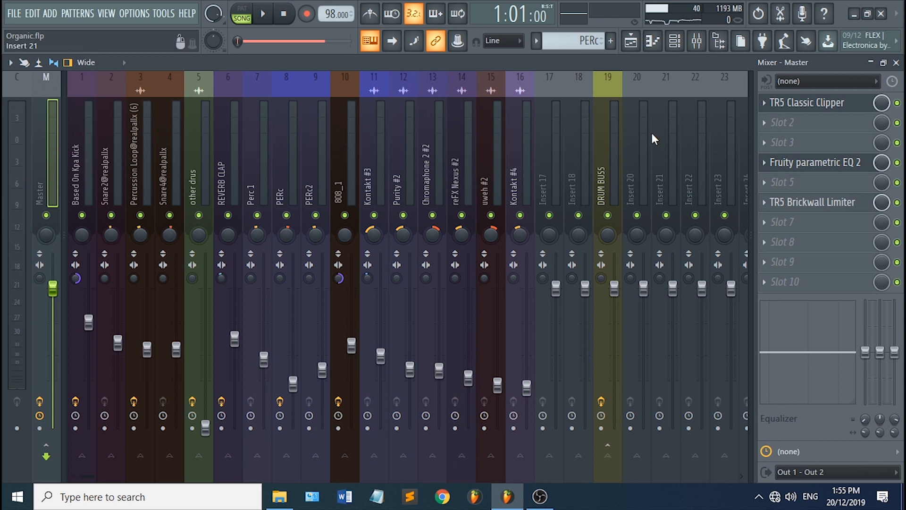
Check the Brickwall Limiter's gain reduction during playback, compare the mix with and without the limiter, and stop playback.
click(833, 206)
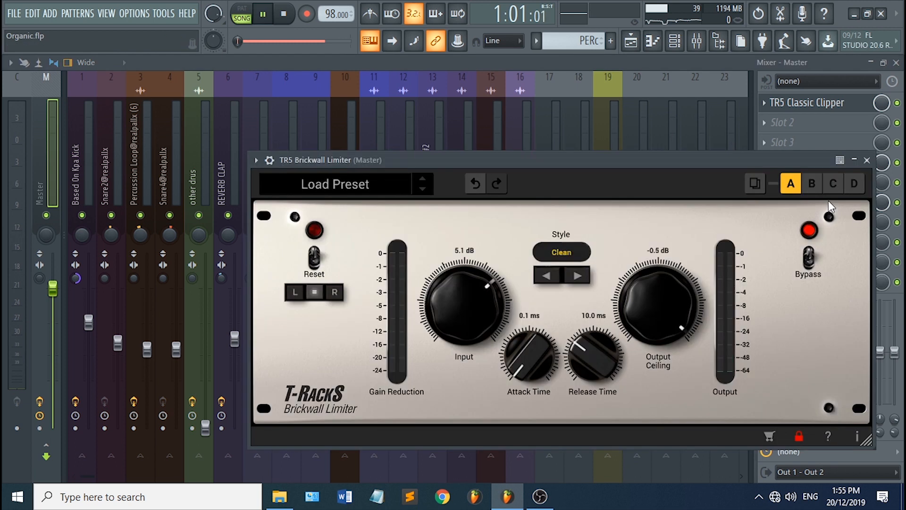
key(space)
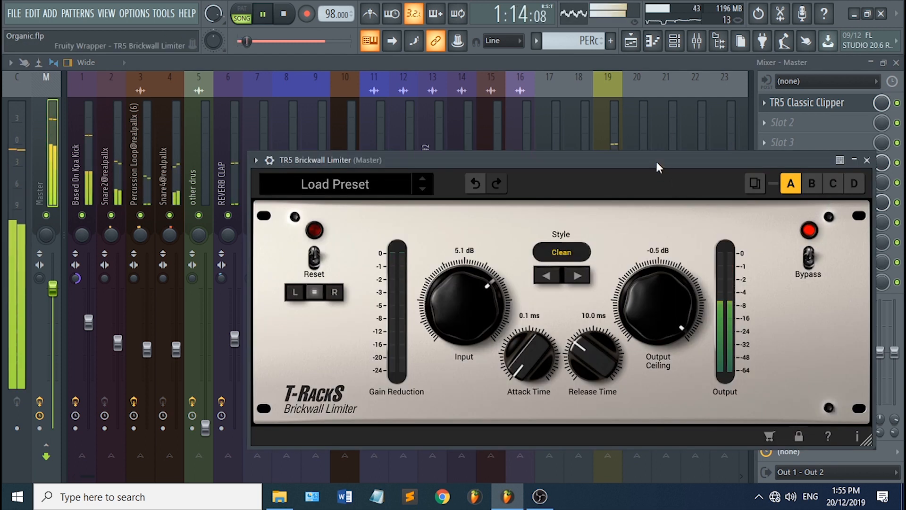
drag(788, 164, 622, 165)
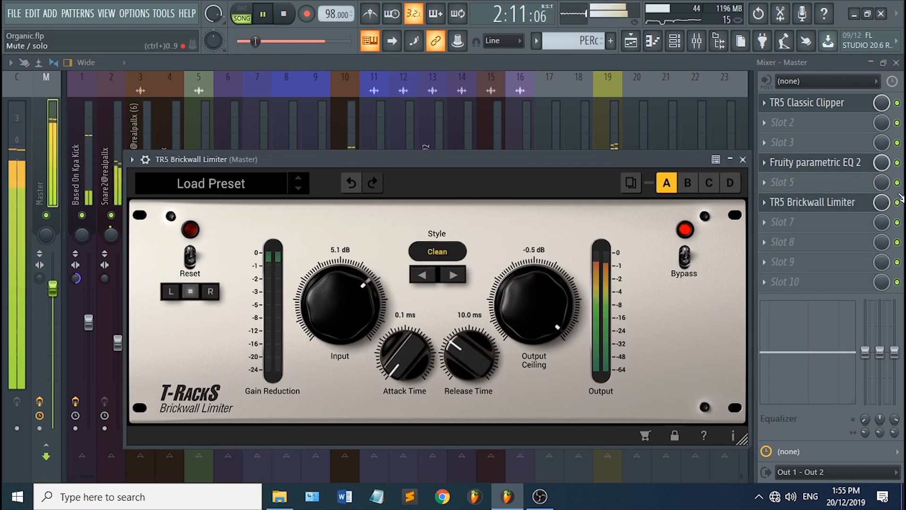
click(831, 202)
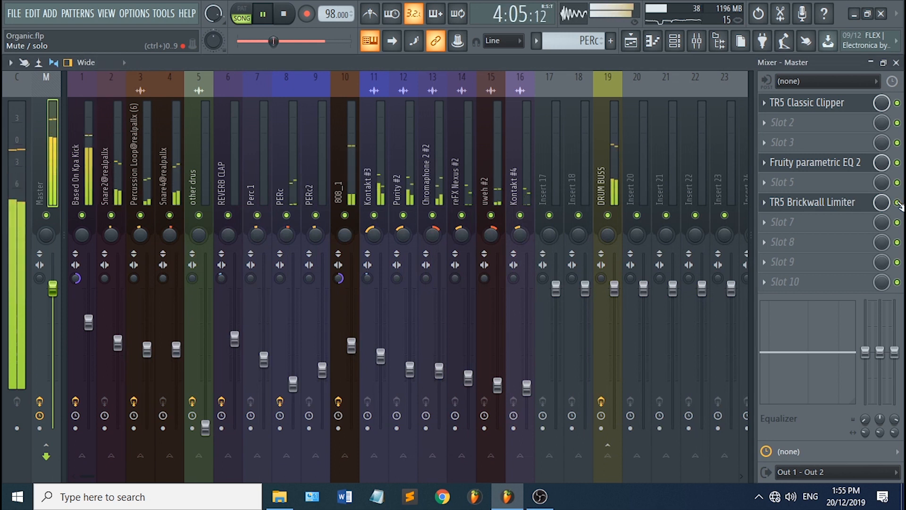
key(space)
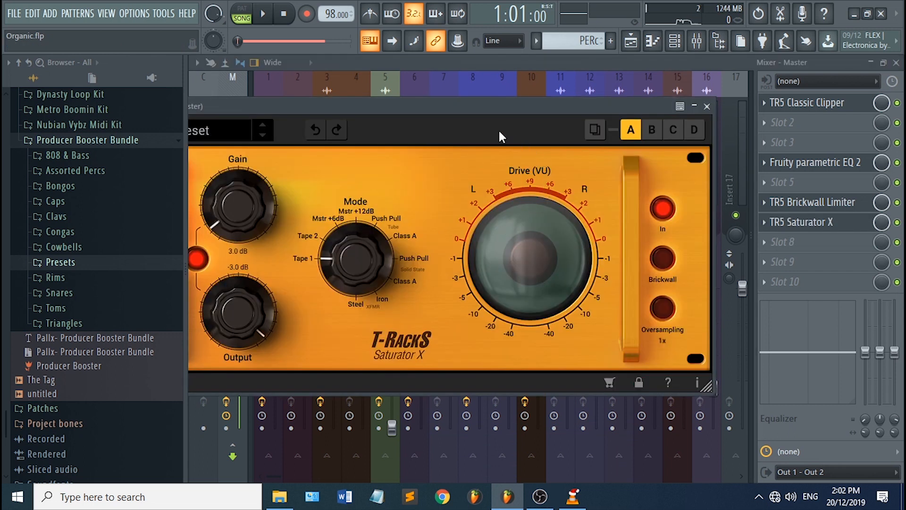
Close the browser, bring the Saturator X window fully into view, and set its mode to Tape 2 during playback.
drag(404, 104, 528, 108)
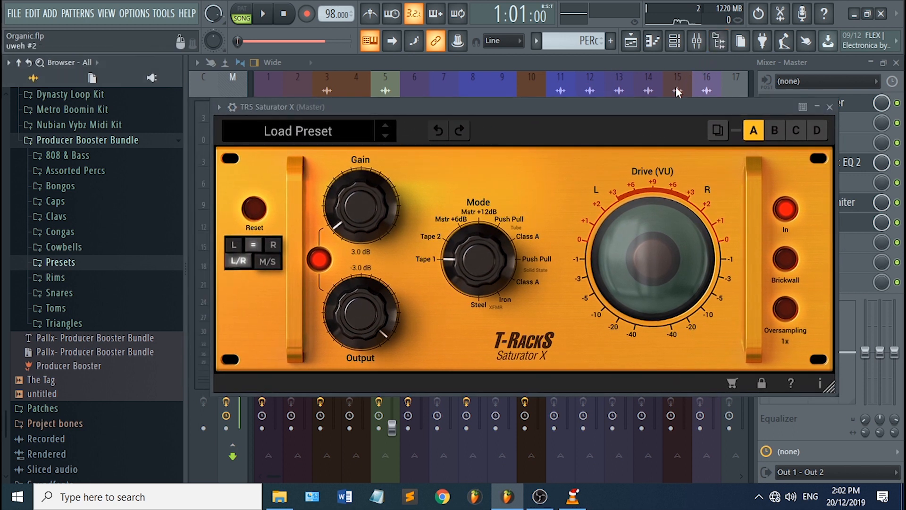
click(718, 41)
drag(399, 113, 469, 109)
key(space)
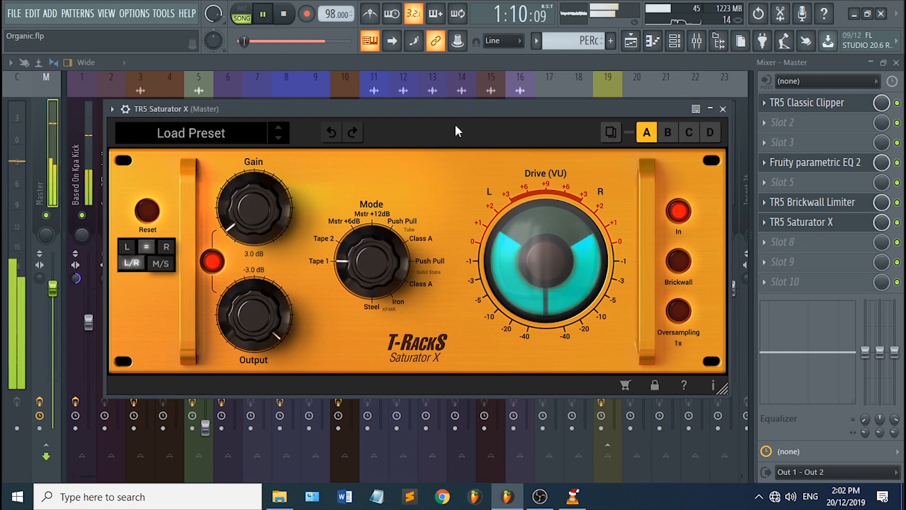
drag(354, 259, 355, 245)
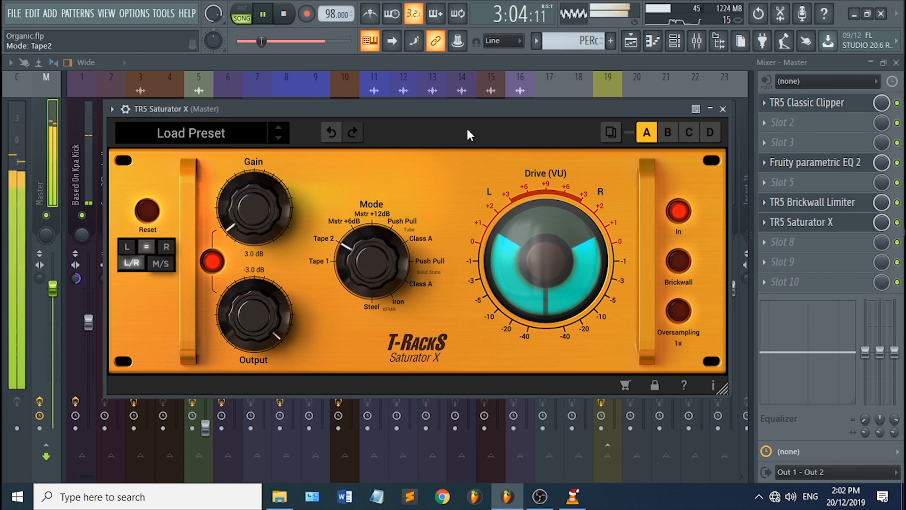
Compare the mix with TR5 Saturator X disabled and enabled on the Master track, and stop playback.
click(897, 223)
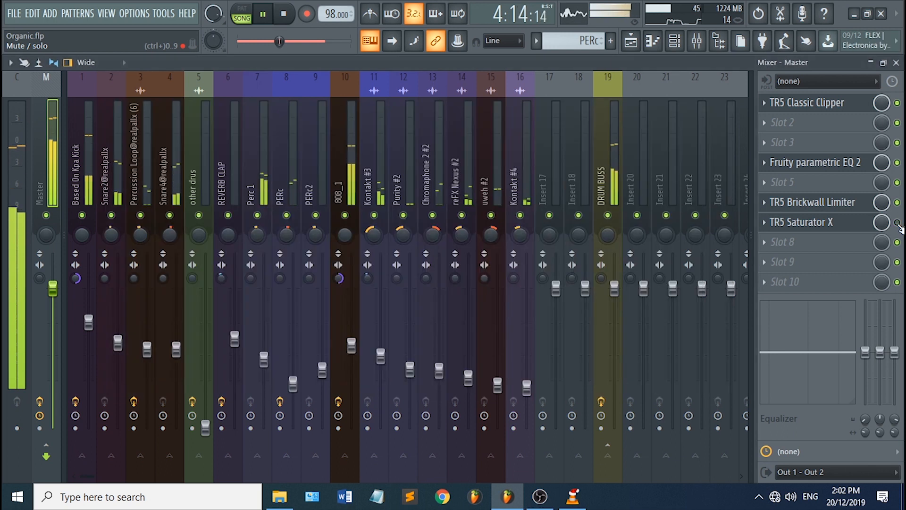
click(845, 229)
key(space)
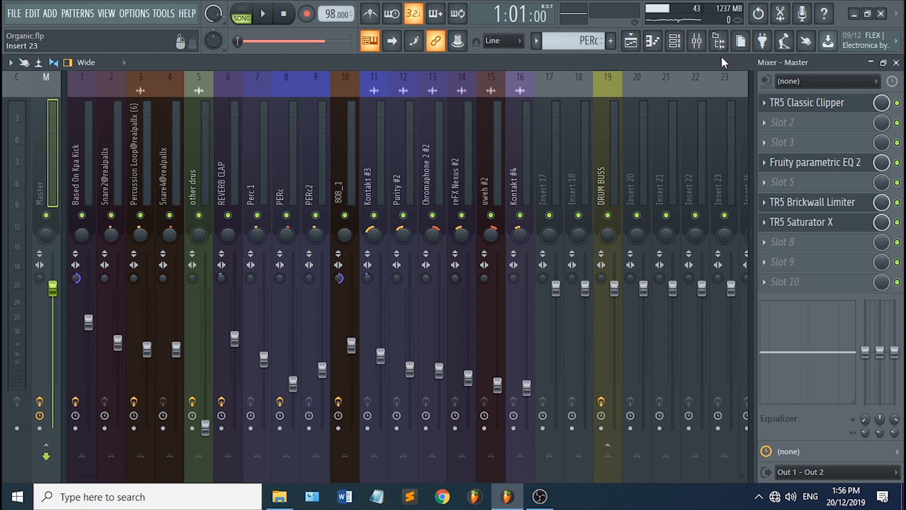
Open the browser and look through the subfolders of the Producer Booster Bundle.
click(718, 41)
drag(66, 341, 70, 146)
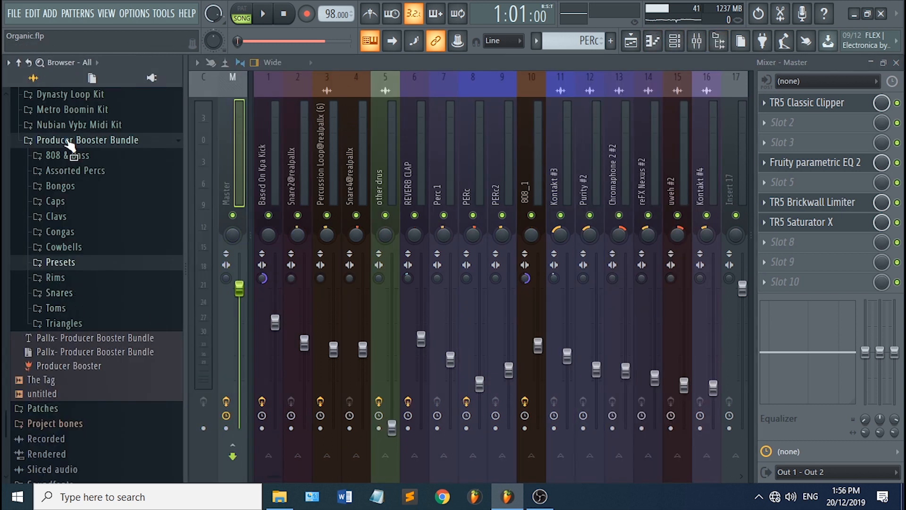